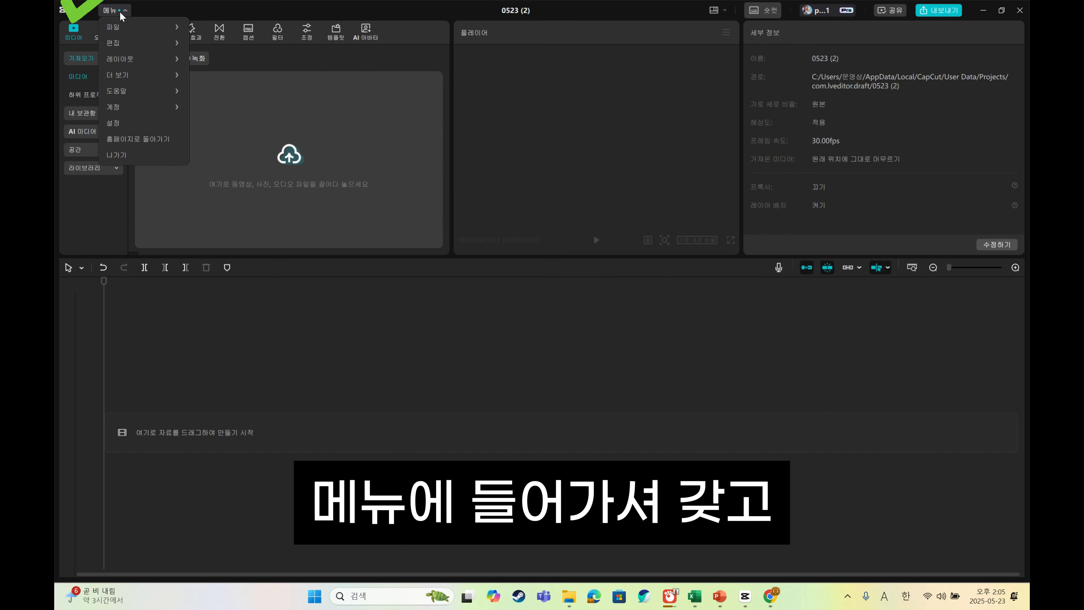
# - Check the interface language in the general settings, and close the settings without changes
pyautogui.click(132, 127)
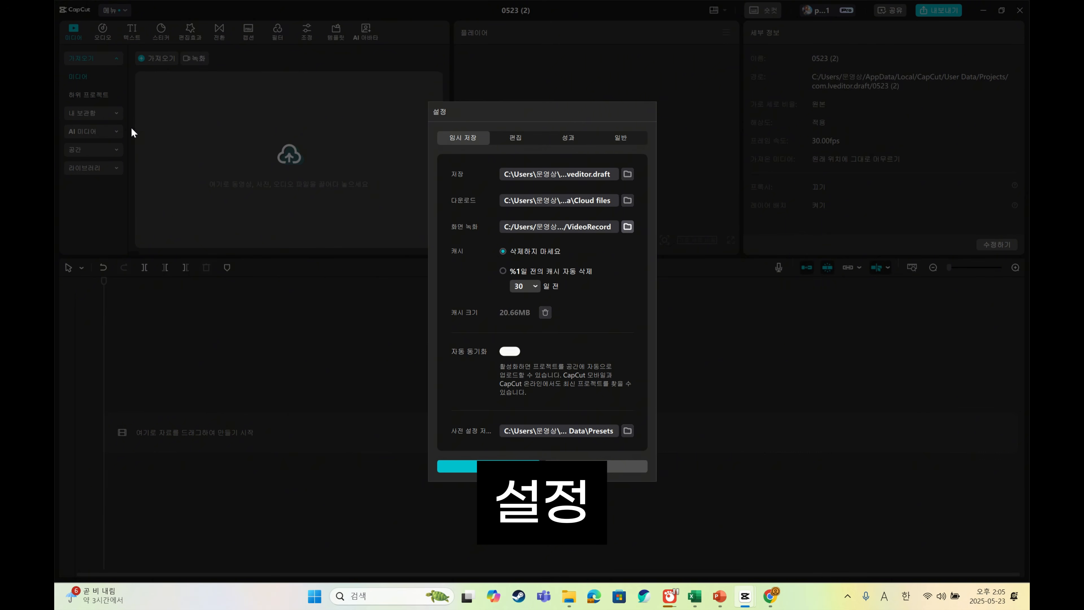
pyautogui.click(616, 136)
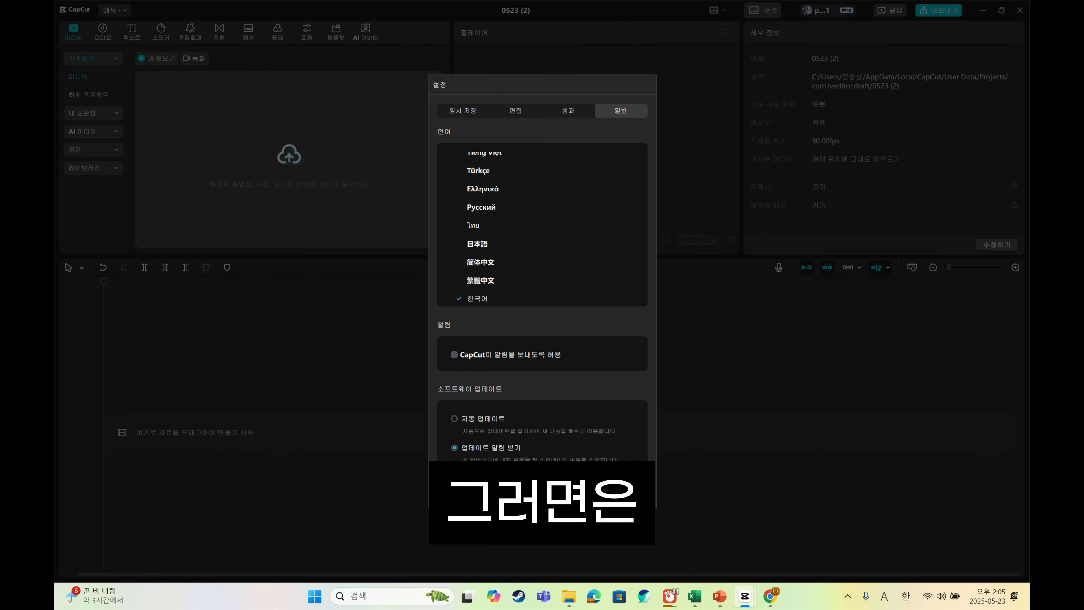
pyautogui.click(588, 496)
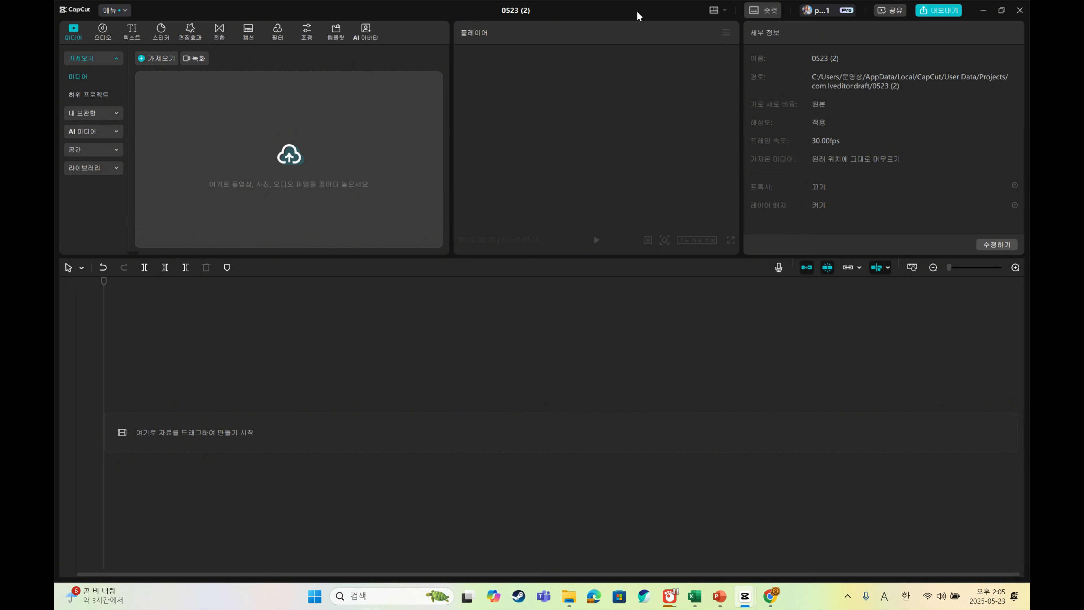
# - Assign E as the timeline Split shortcut and D as the basic Delete shortcut, and save the shortcuts
pyautogui.click(762, 13)
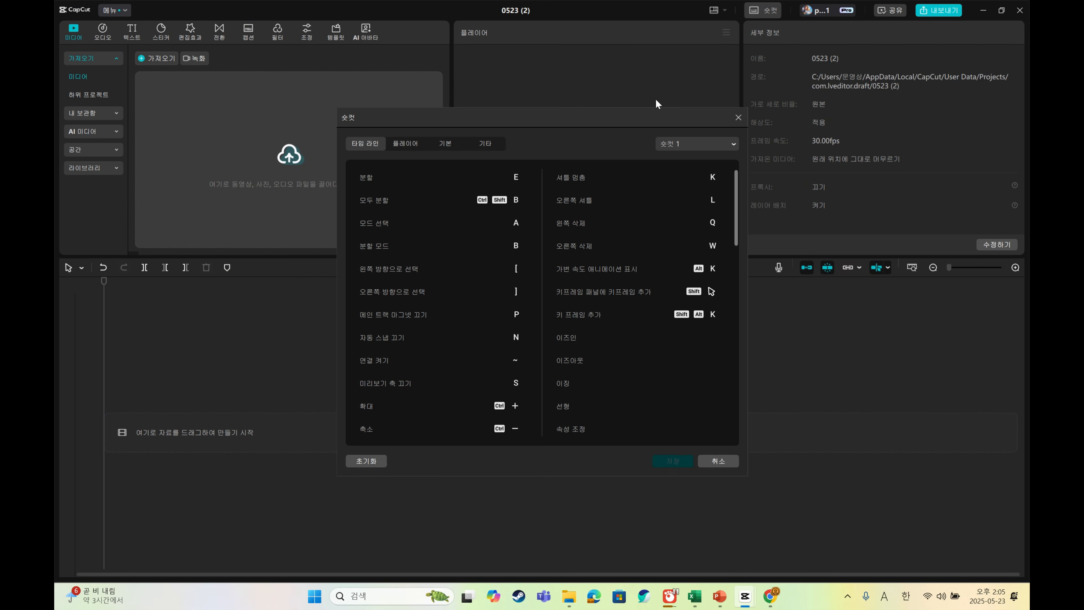
pyautogui.click(473, 178)
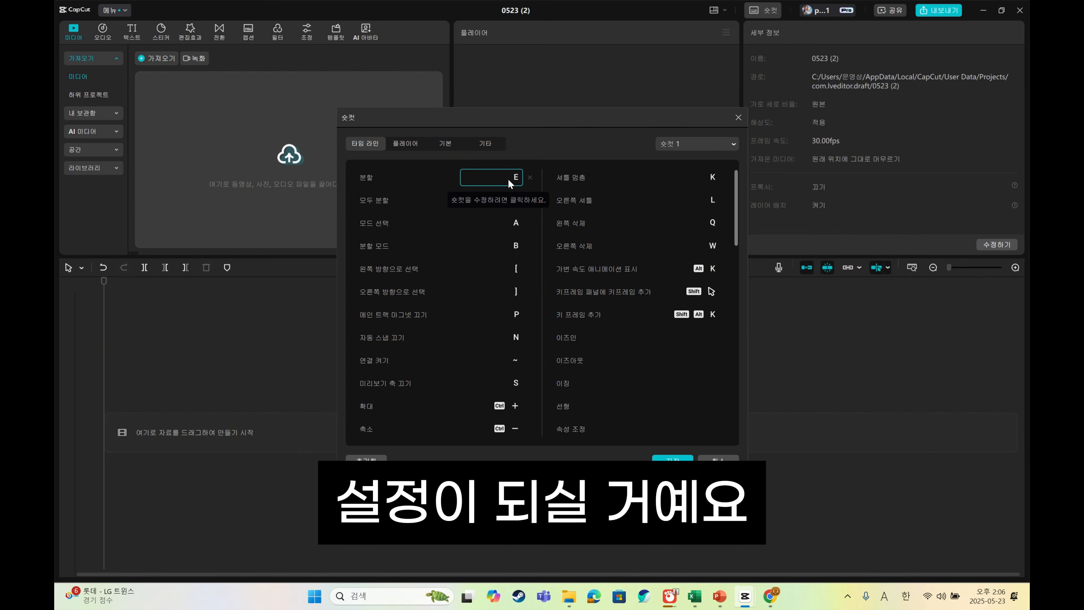
pyautogui.click(446, 143)
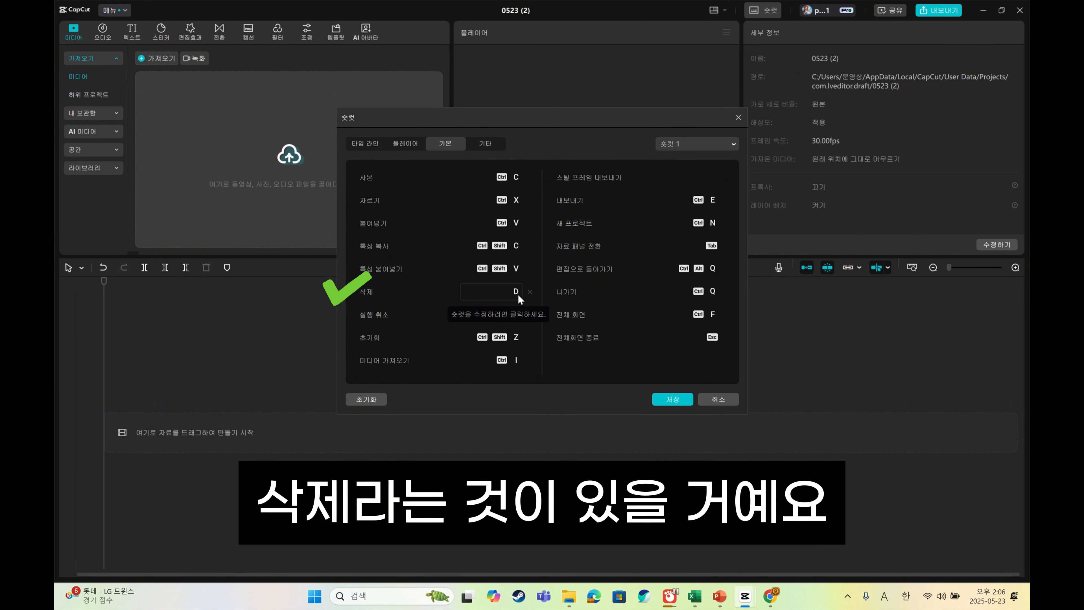
pyautogui.click(502, 294)
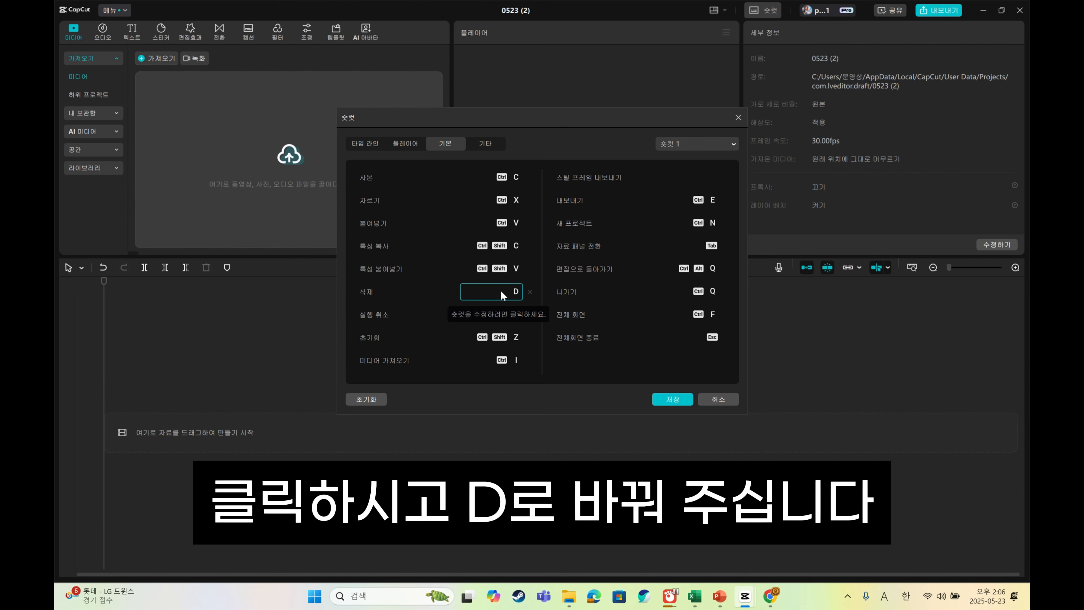
pyautogui.click(671, 399)
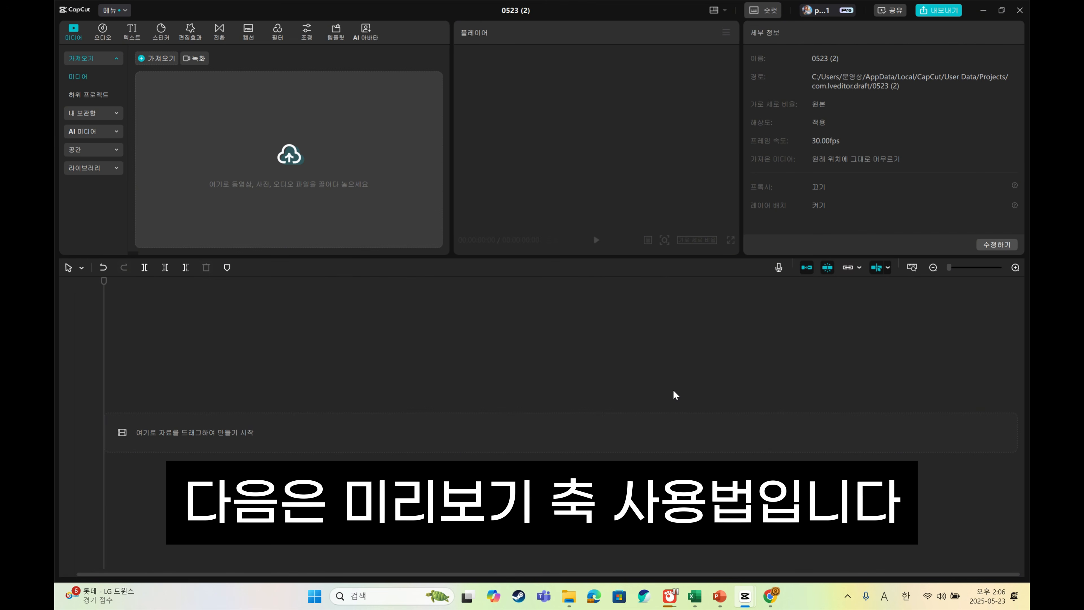
# - Import the snaptik car video, add it to the timeline, and place the playhead at 00:00:00:19
pyautogui.click(147, 60)
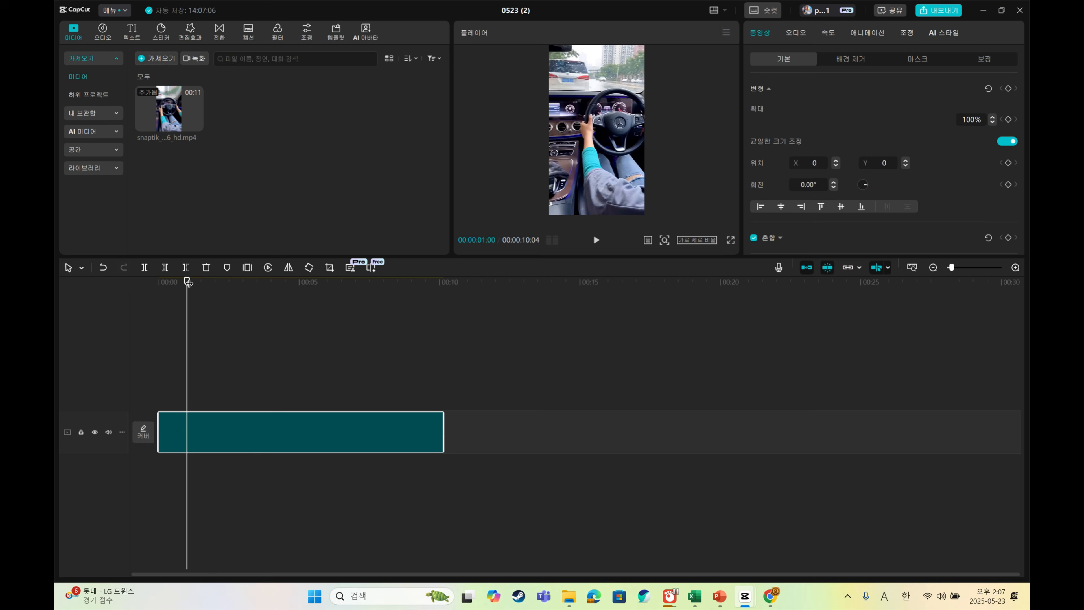
pyautogui.click(176, 282)
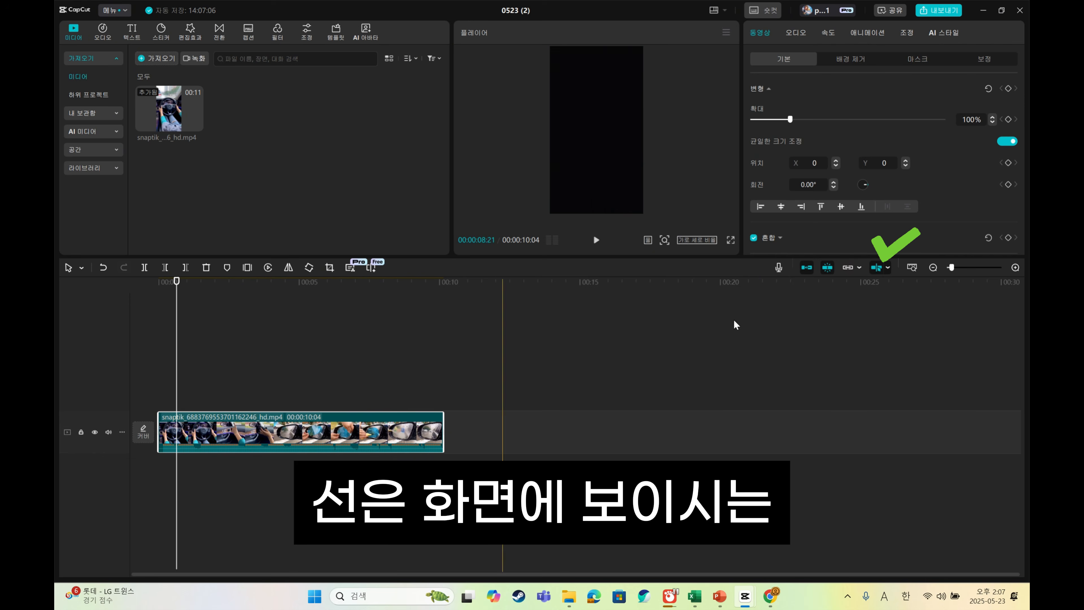
# - Turn the timeline's preview axis off and back on
pyautogui.click(878, 271)
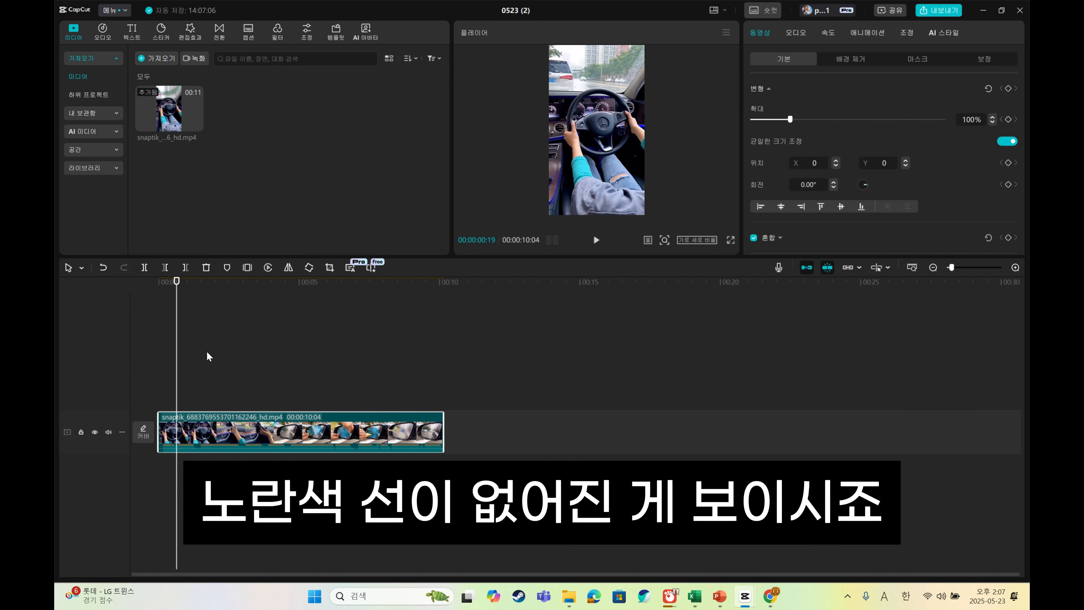
pyautogui.click(876, 268)
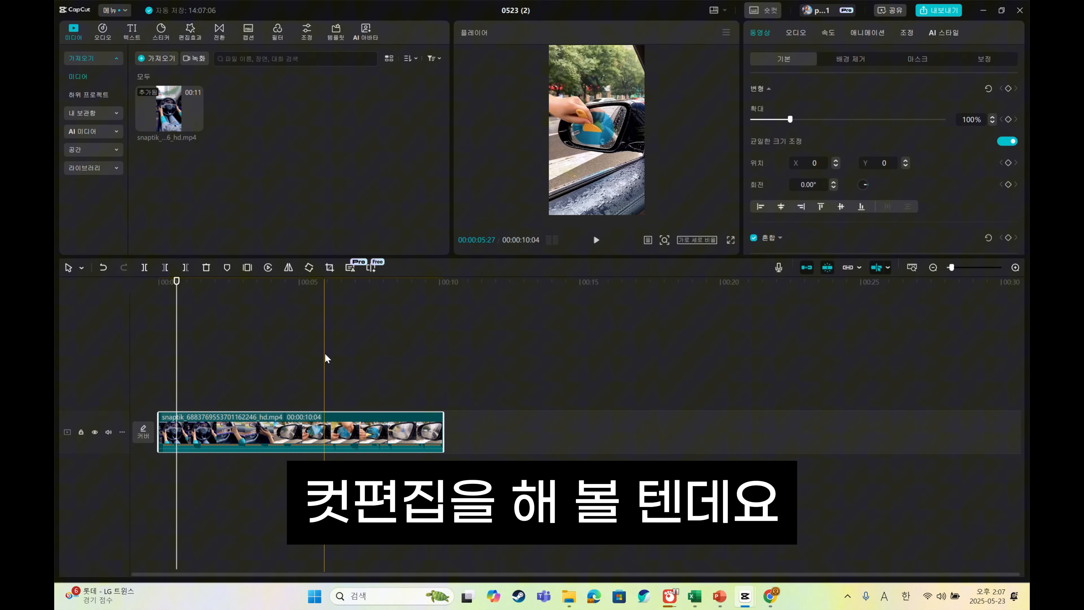
# - Split the car clip into nine segments with eight cuts between about 1 and 6 seconds
pyautogui.click(1015, 267)
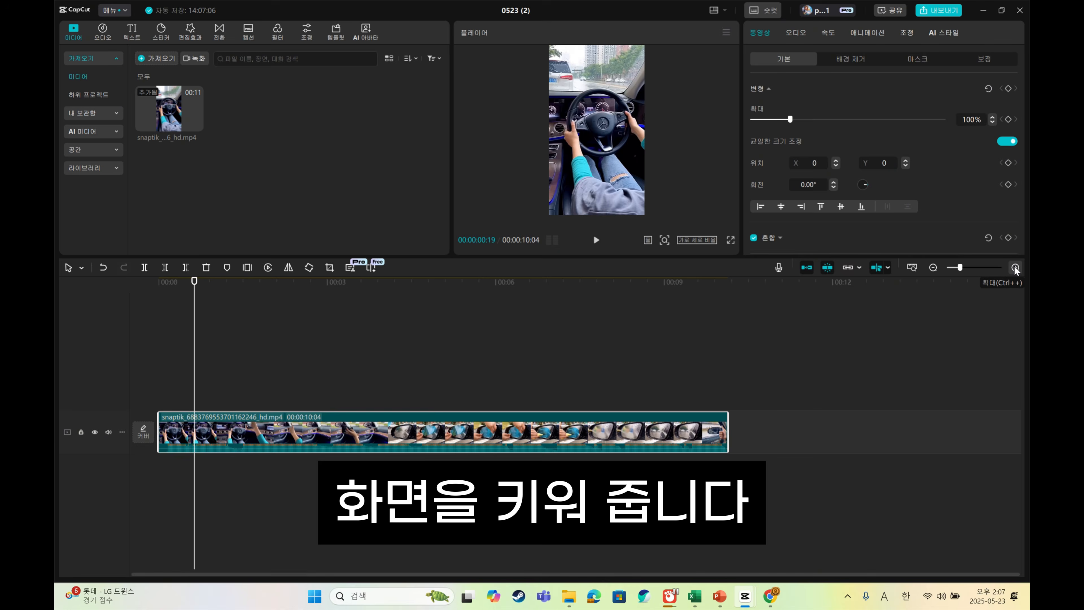
pyautogui.click(1015, 267)
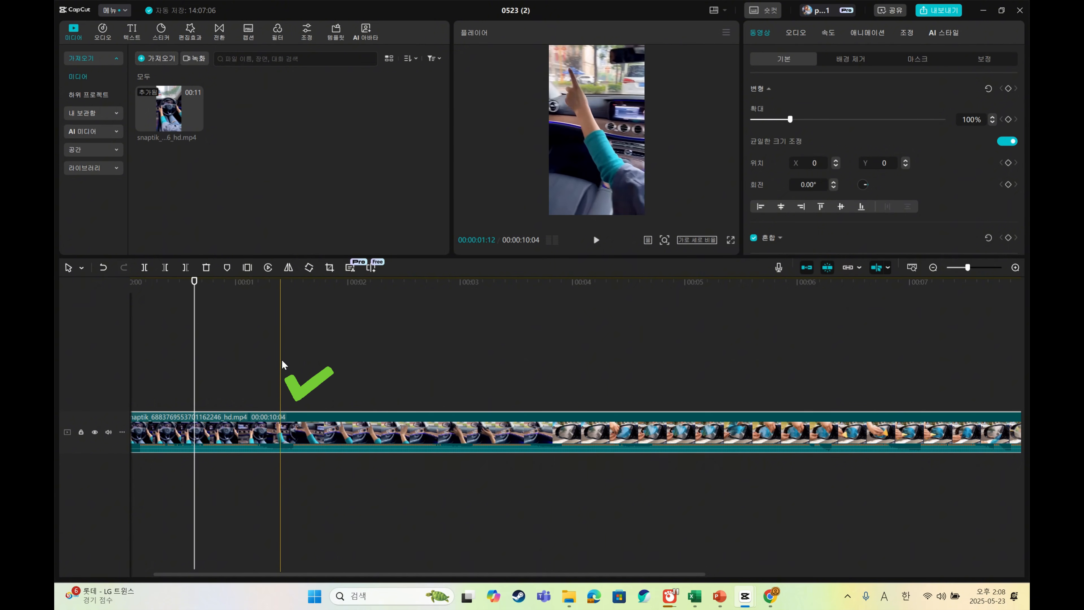
pyautogui.press('e')
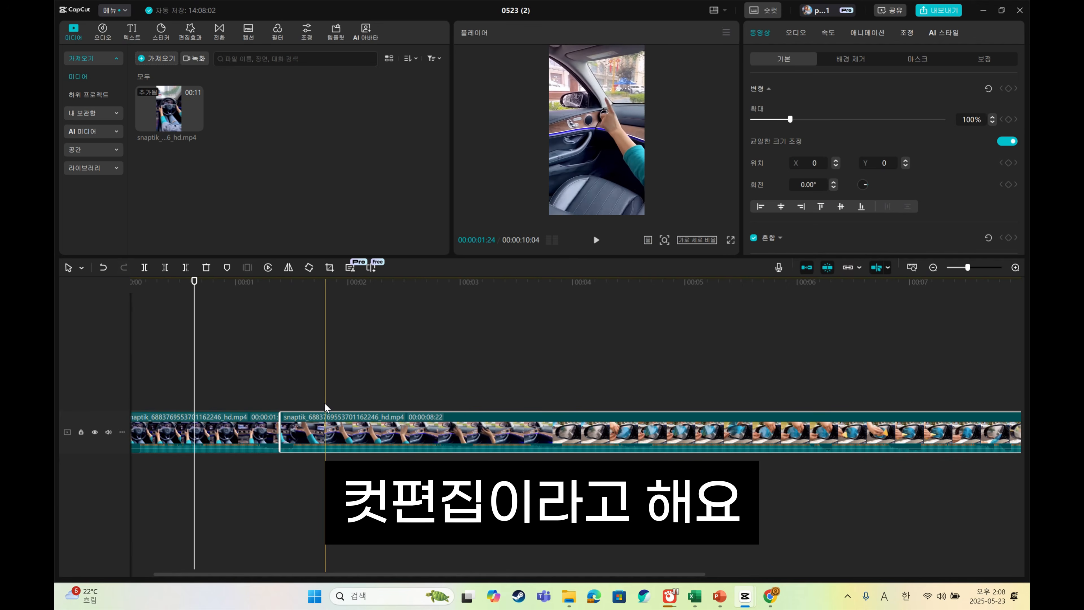
pyautogui.click(351, 417)
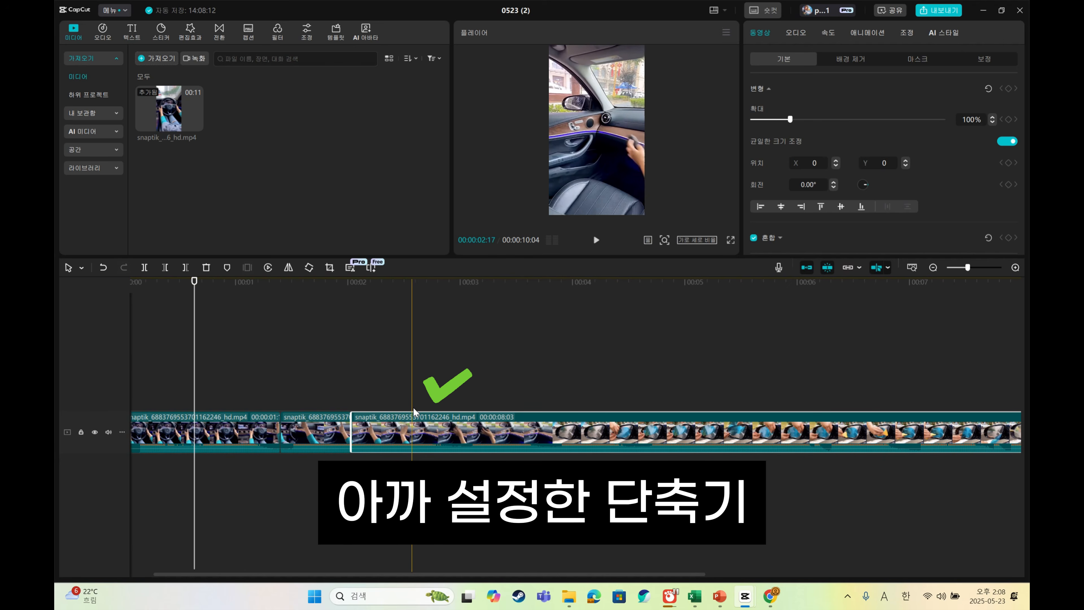
pyautogui.press('e')
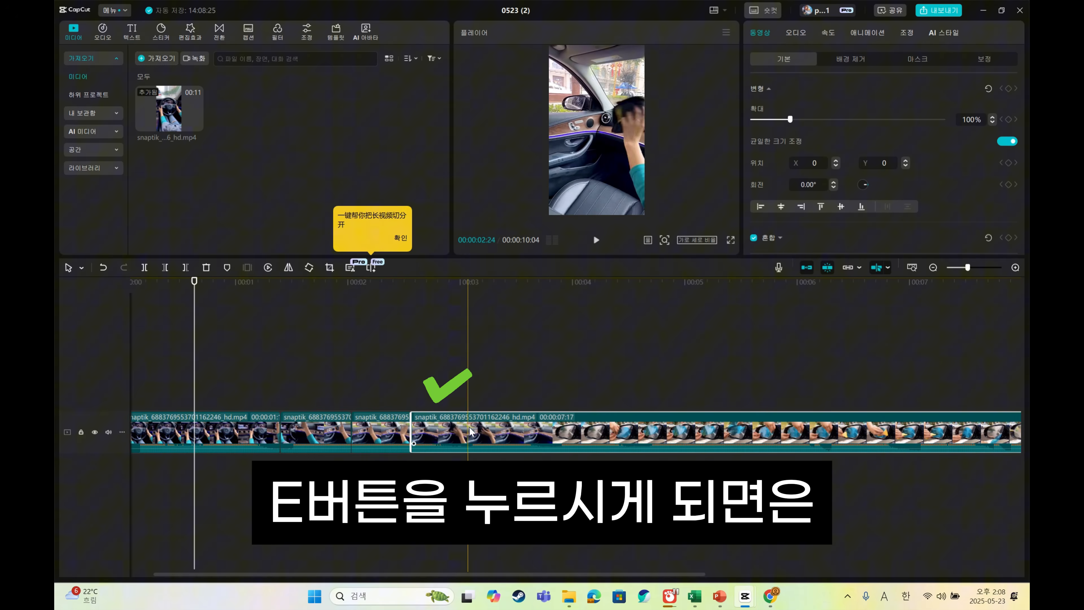
pyautogui.press('e')
pyautogui.press('e')
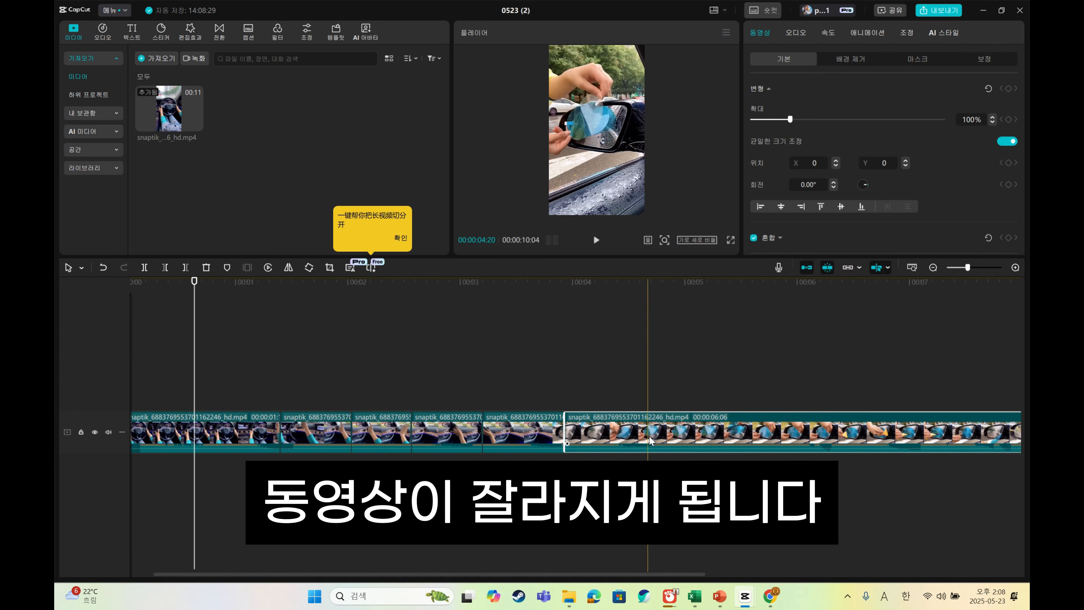
pyautogui.hotkey('ctrl', 'b')
pyautogui.hotkey('ctrl', 'b')
pyautogui.hotkey('ctrl', 'b')
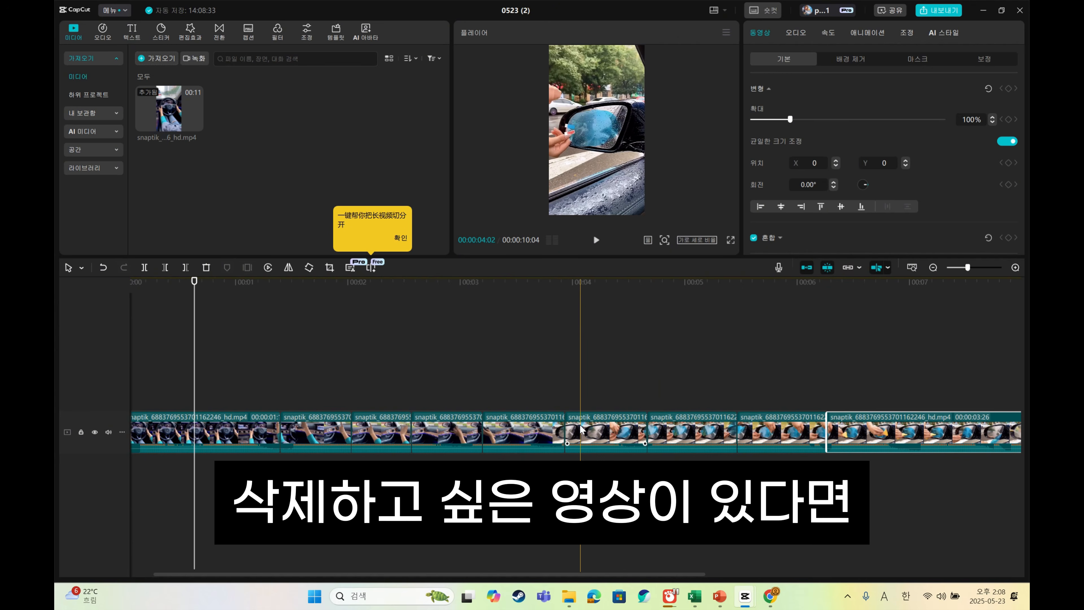
# - Delete the sixth segment of the car clip and the segment that follows it
pyautogui.click(607, 428)
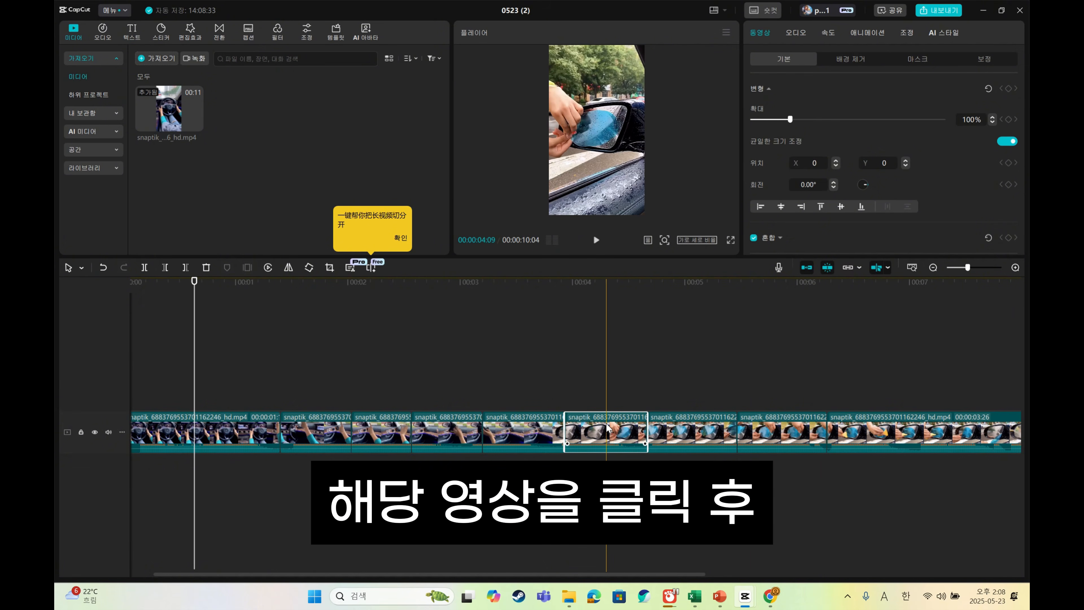
pyautogui.press('Delete')
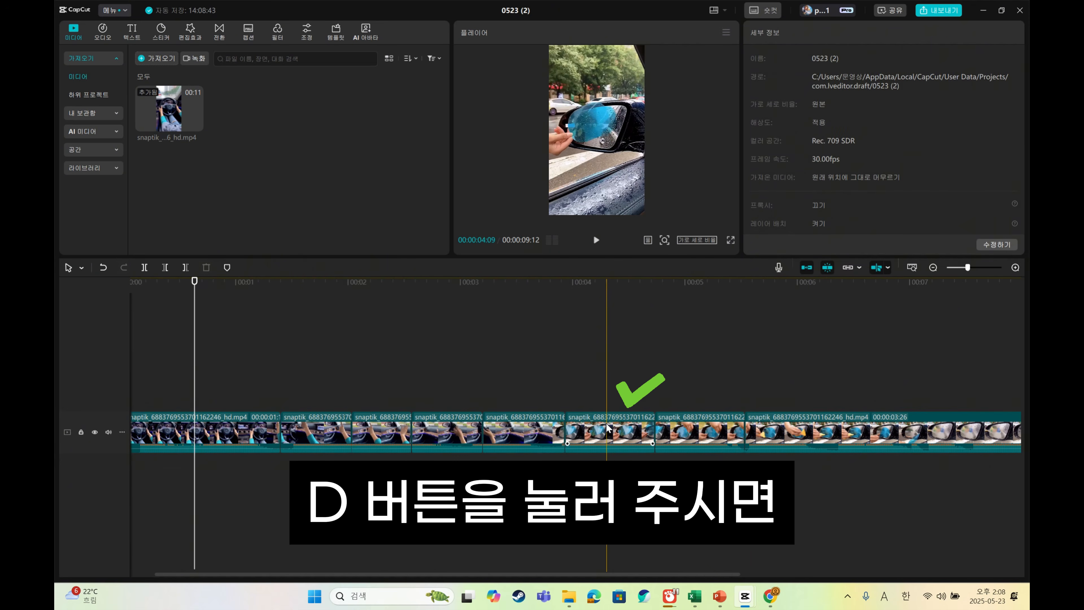
pyautogui.press('Delete')
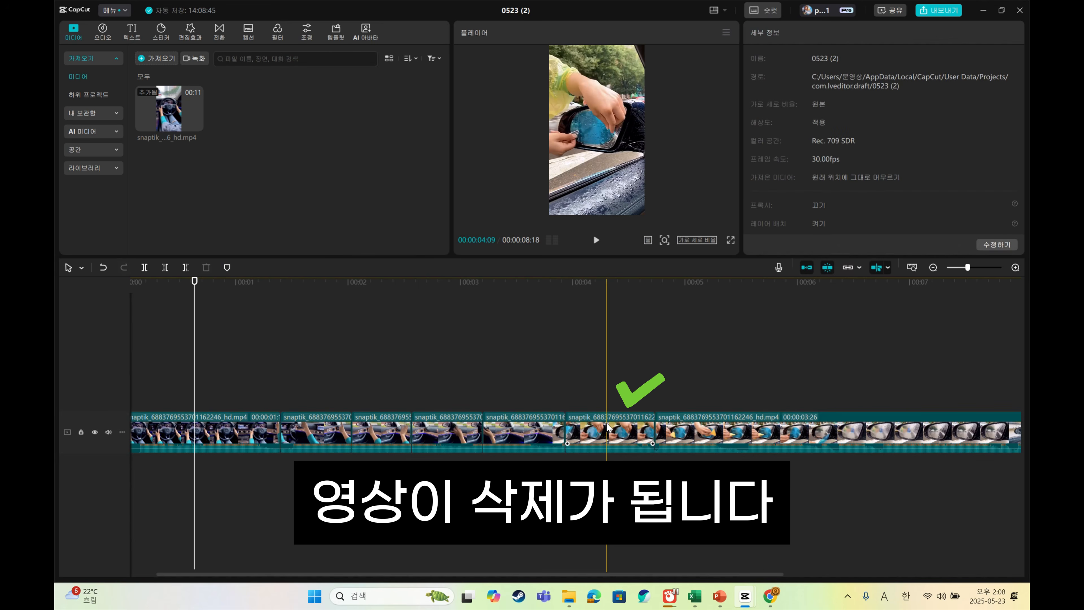
# - Try deleting the sixth segment with the main track magnet turned off, and undo the deletion
pyautogui.click(608, 429)
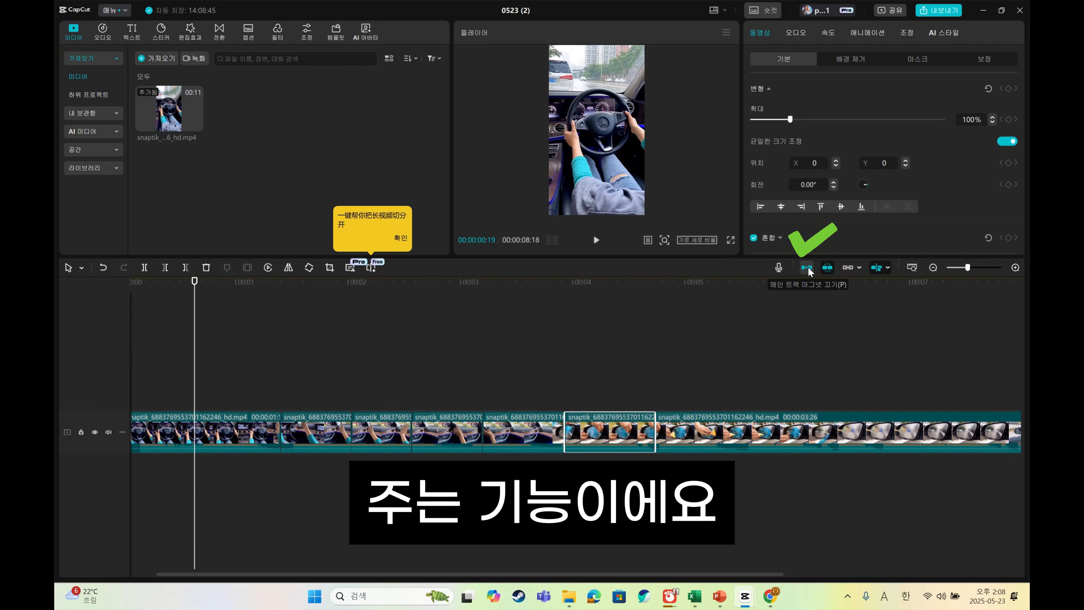
pyautogui.click(807, 268)
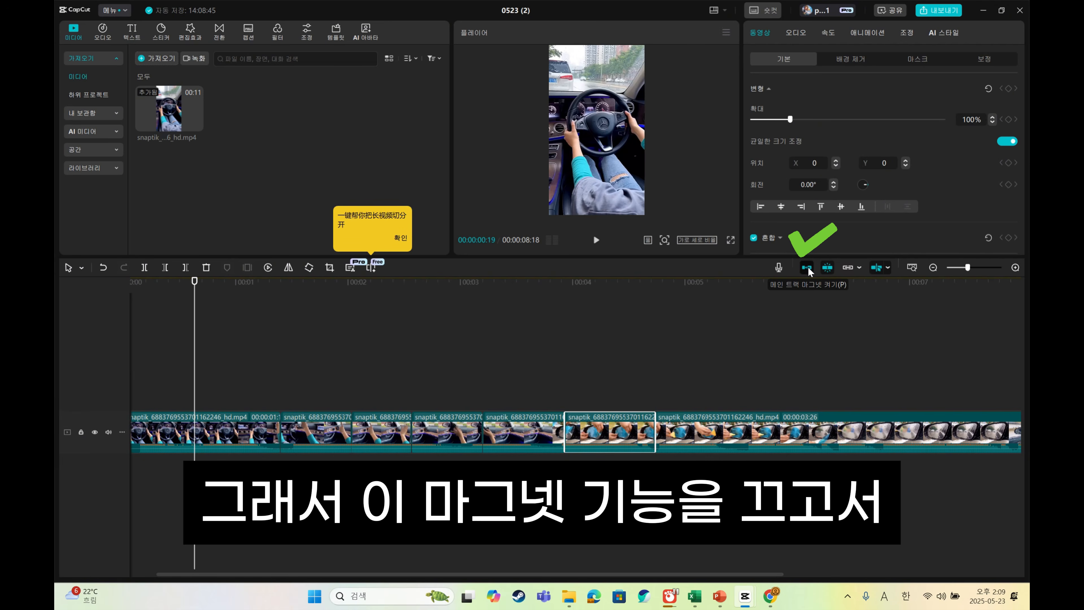
pyautogui.press('Delete')
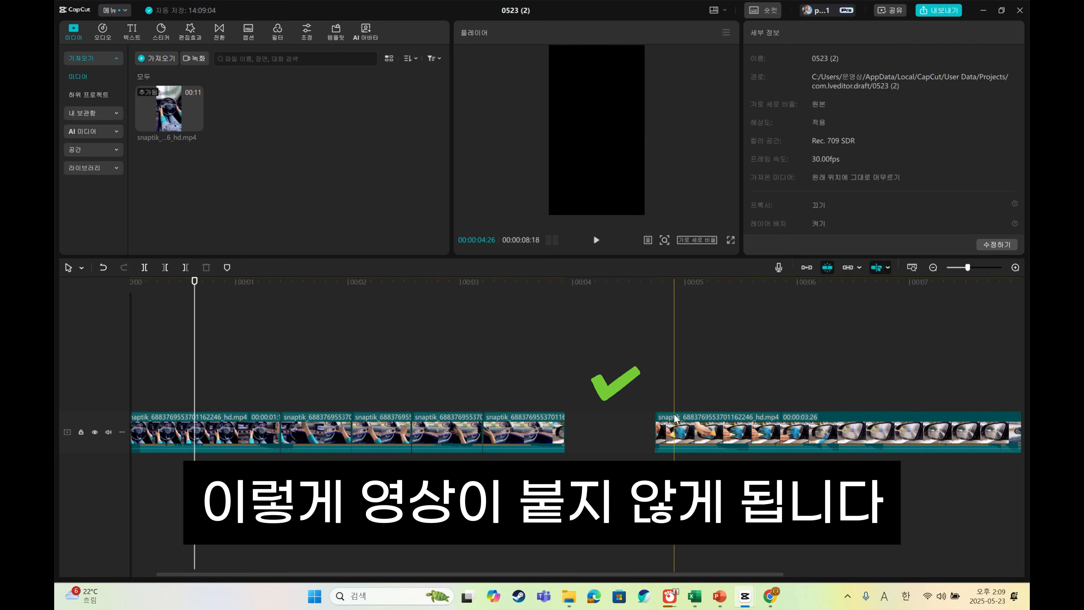
pyautogui.hotkey('ctrl', 'z')
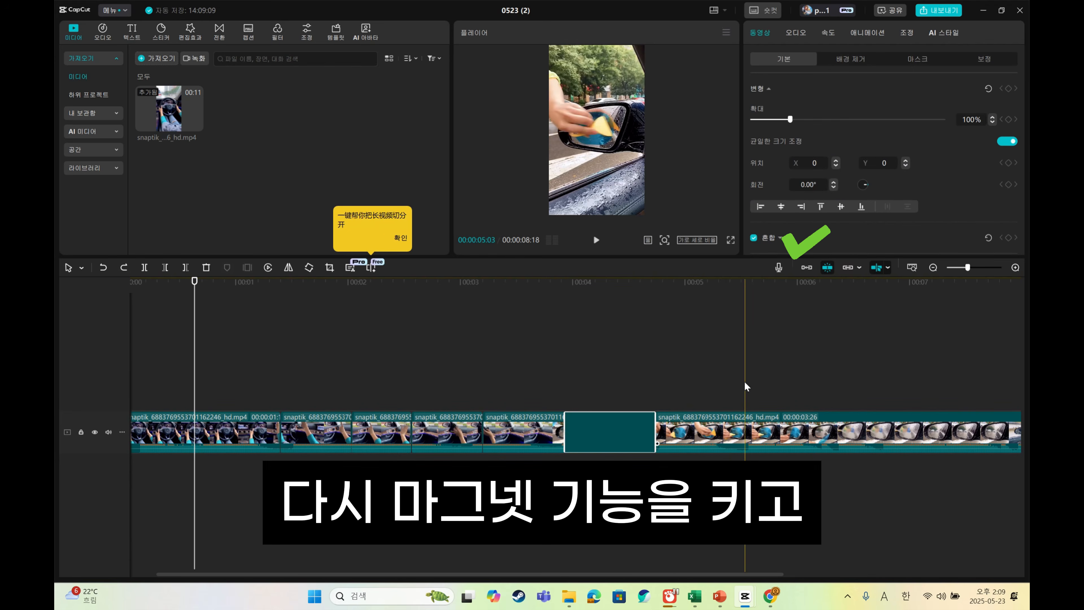
# - Try deleting the sixth segment with the main track magnet turned back on, and undo the deletion
pyautogui.click(806, 267)
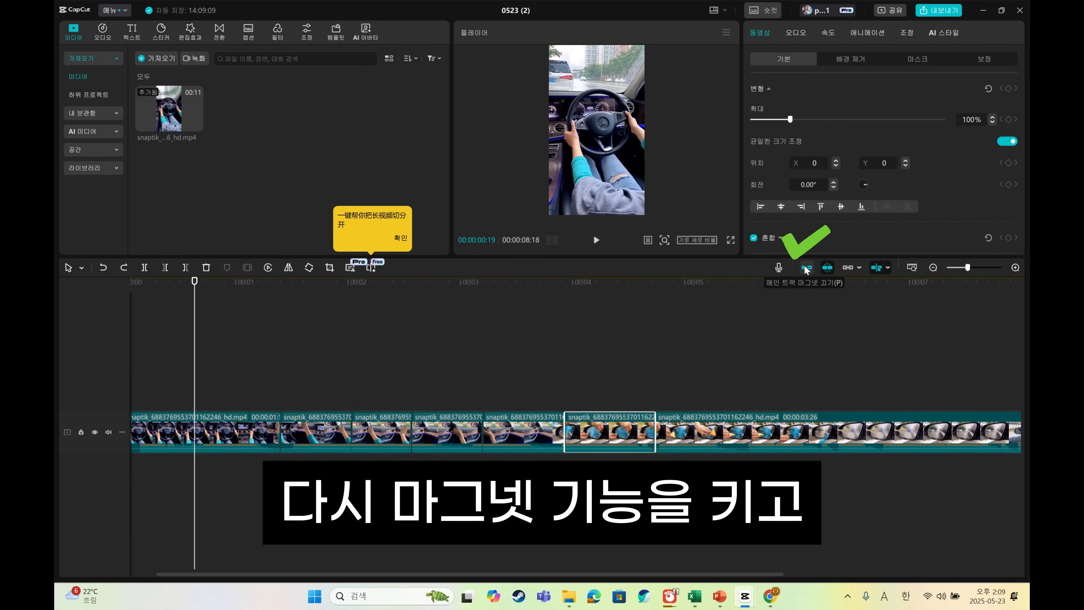
pyautogui.press('Delete')
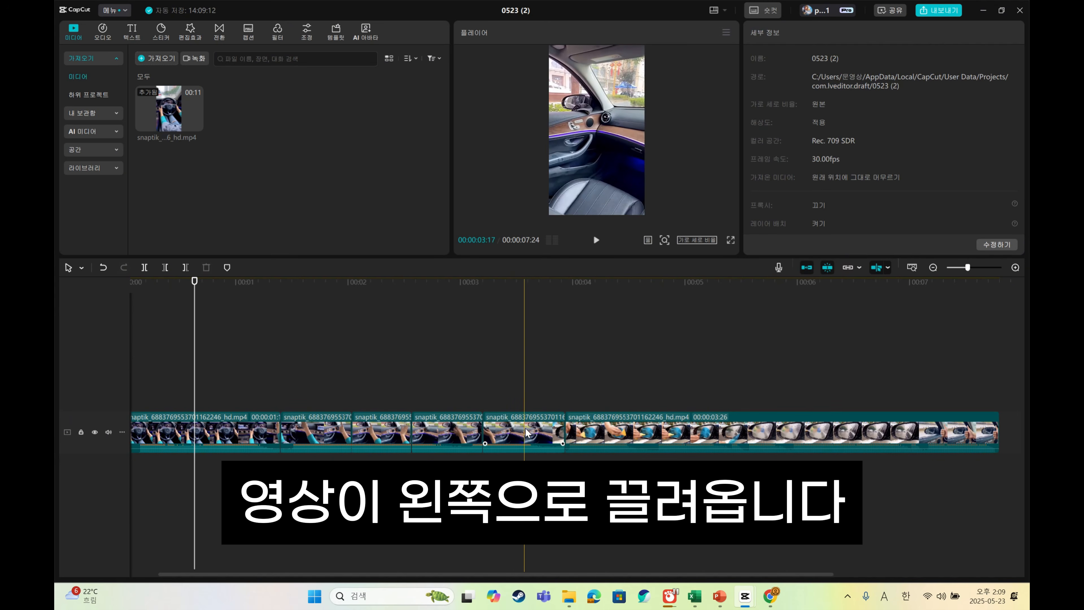
pyautogui.hotkey('ctrl', 'z')
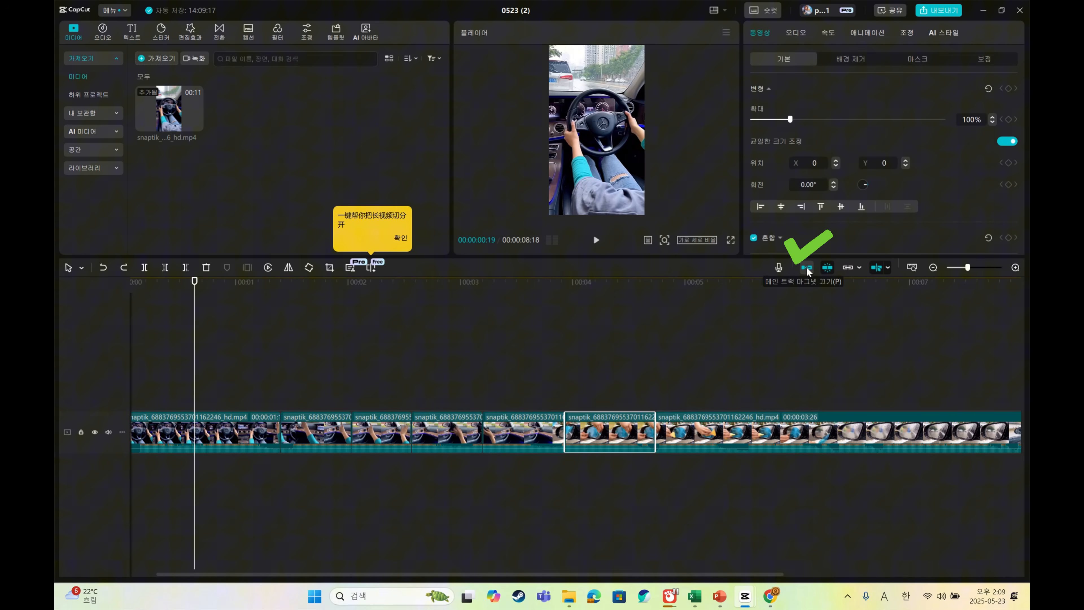
# - Delete the sixth segment with the main track magnet off, and turn the magnet back on to close the gap
pyautogui.click(806, 268)
pyautogui.press('Delete')
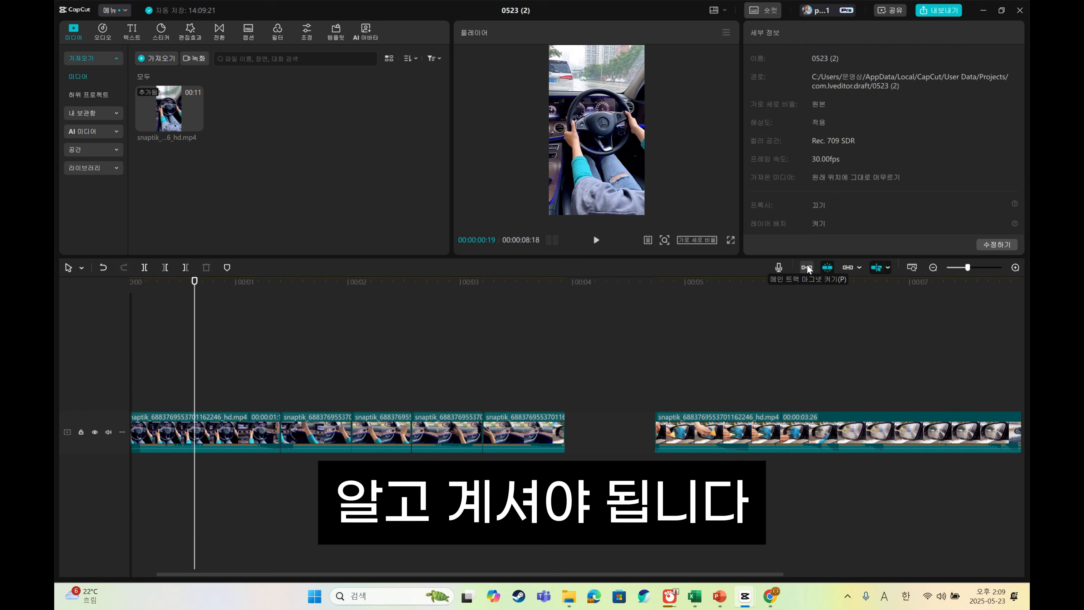
pyautogui.click(807, 269)
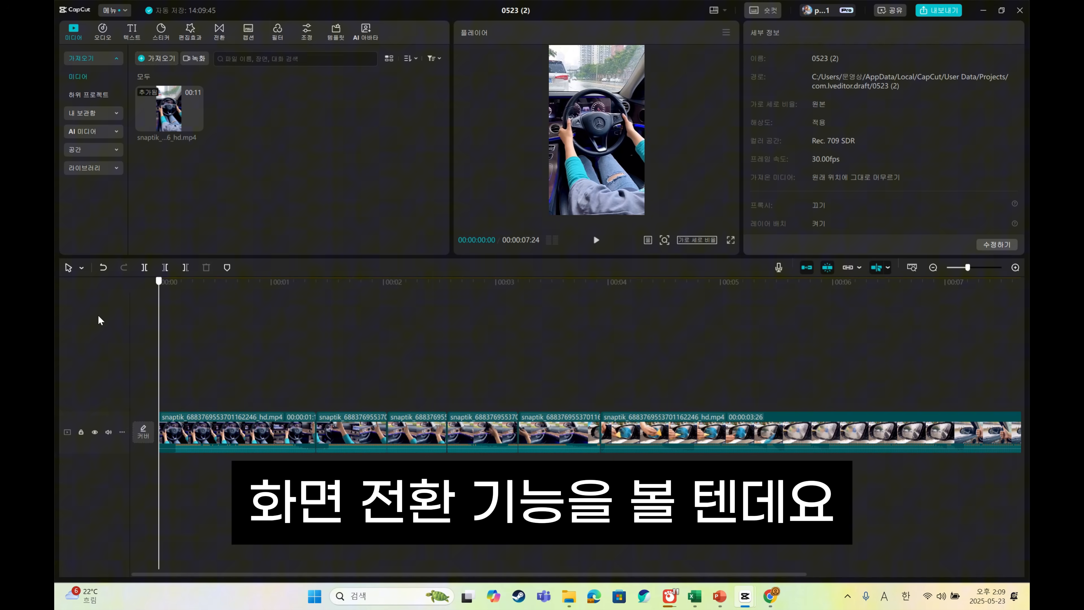
# - Preview the popular 빼기 transition and apply it at the cut after the first segment
pyautogui.click(263, 340)
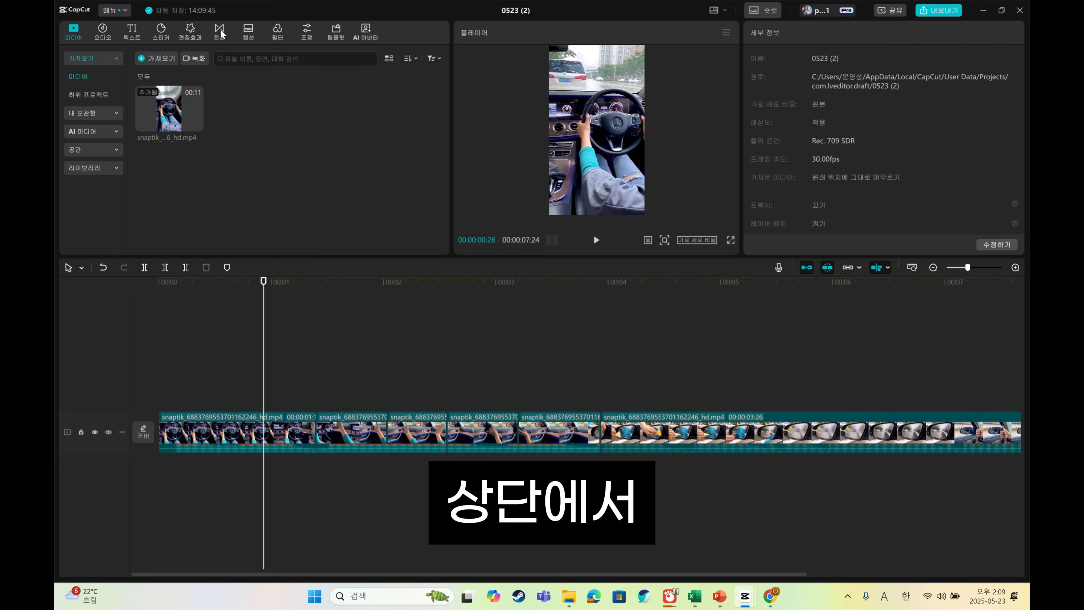
pyautogui.click(219, 32)
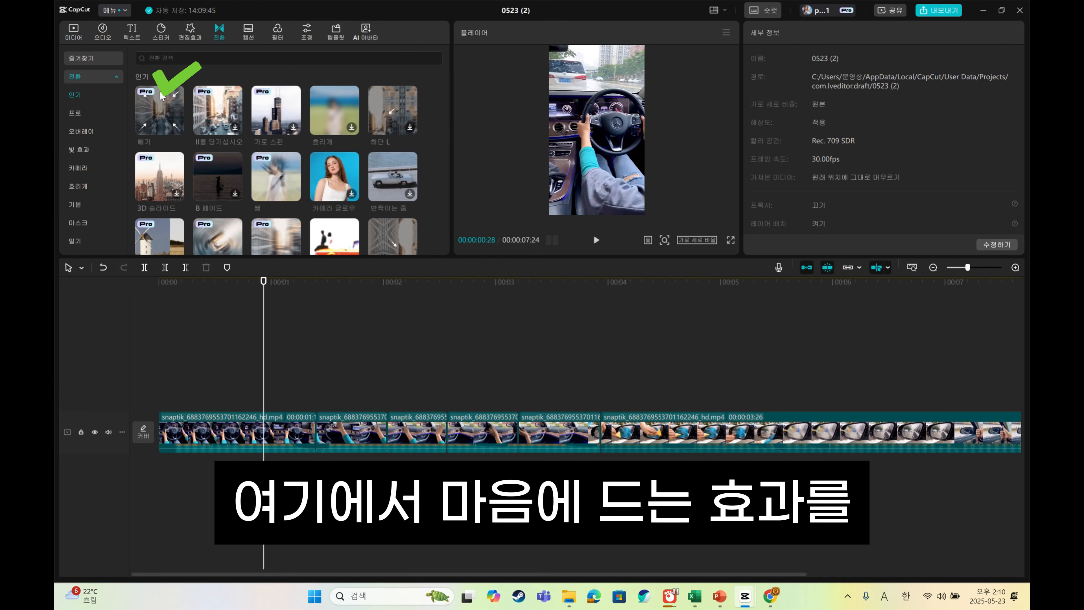
pyautogui.click(161, 108)
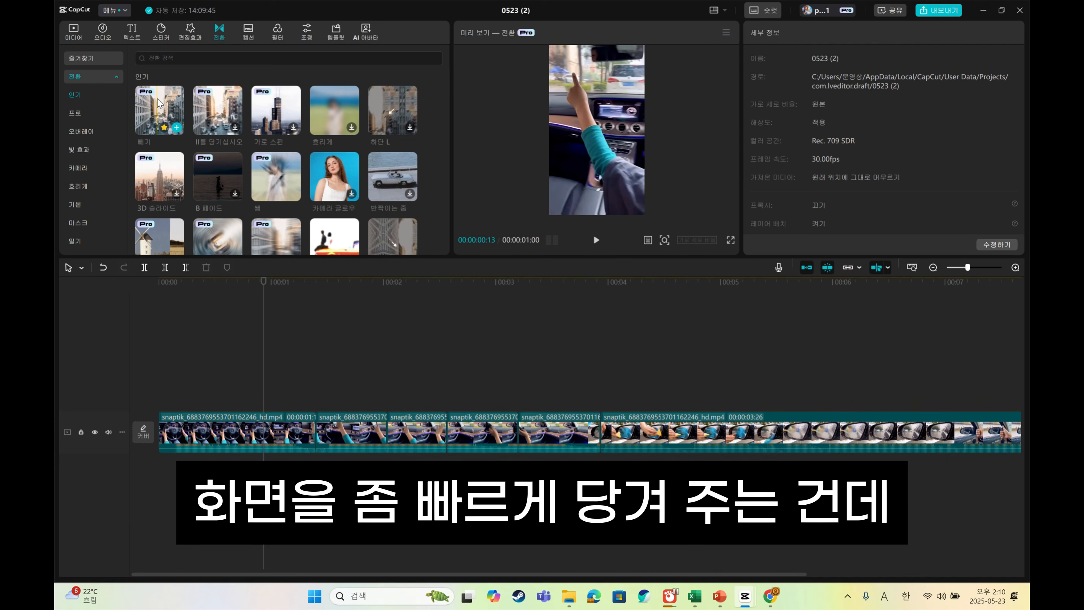
pyautogui.moveTo(161, 113); pyautogui.dragTo(295, 437)
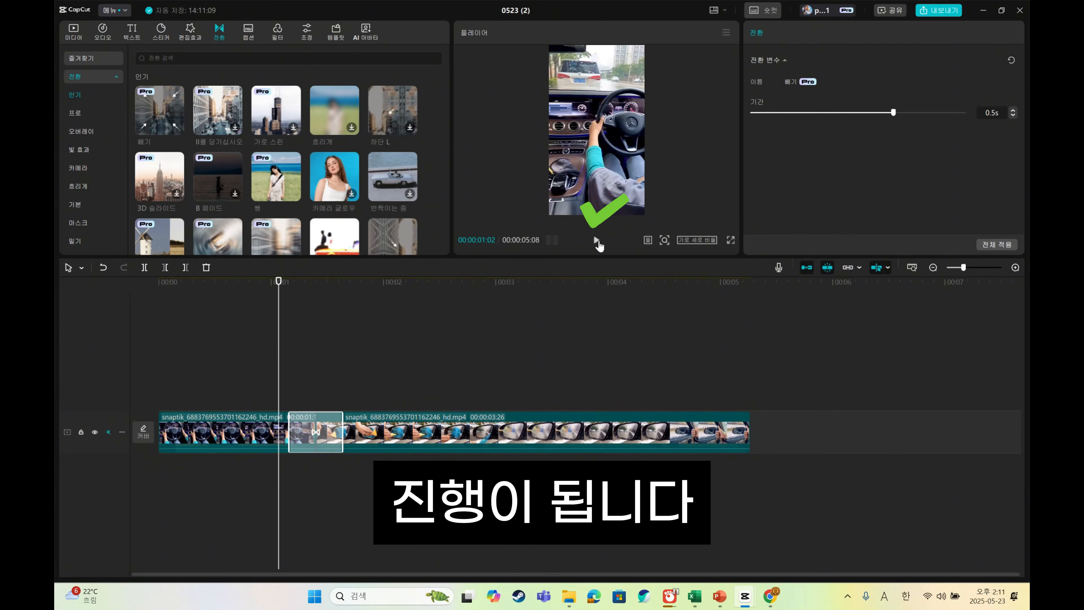
# - Play back the transition between the two clips from just before the cut, including in full-screen view
pyautogui.click(428, 319)
pyautogui.click(273, 338)
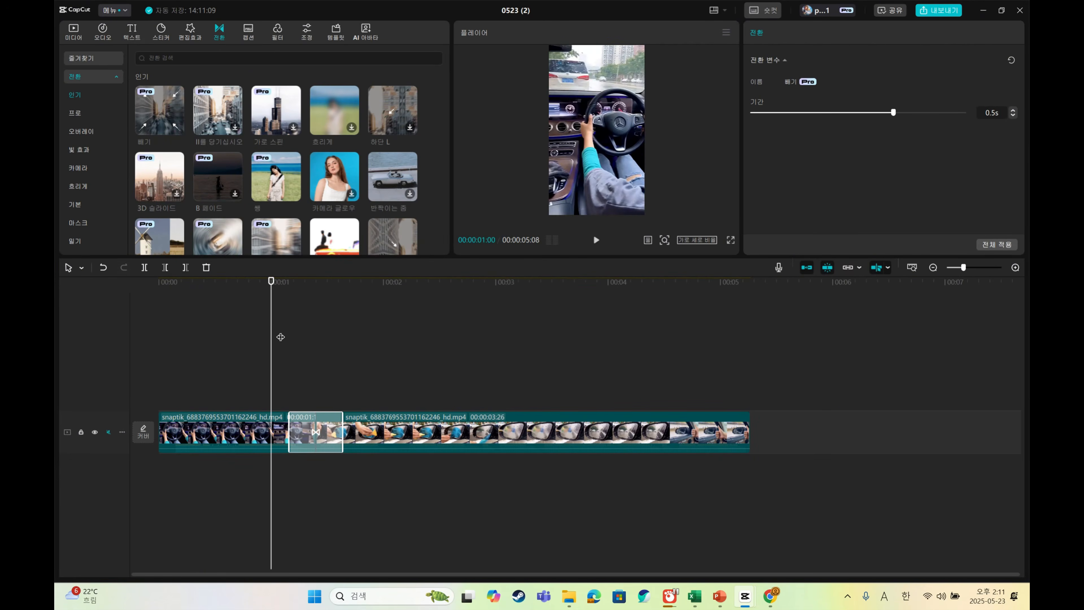
pyautogui.click(596, 240)
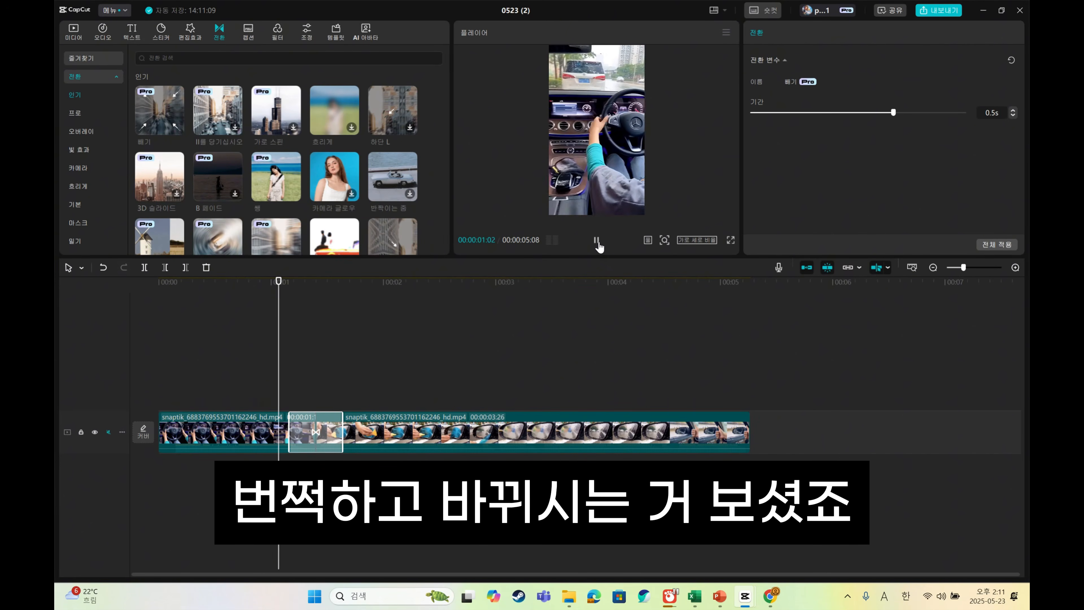
pyautogui.click(731, 241)
pyautogui.click(525, 559)
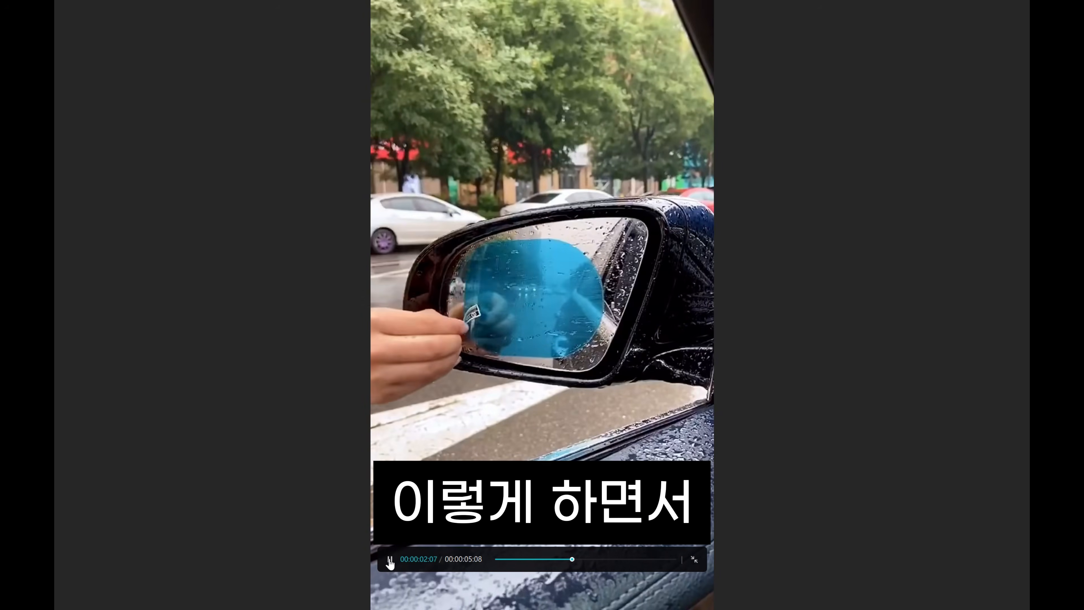
pyautogui.click(390, 561)
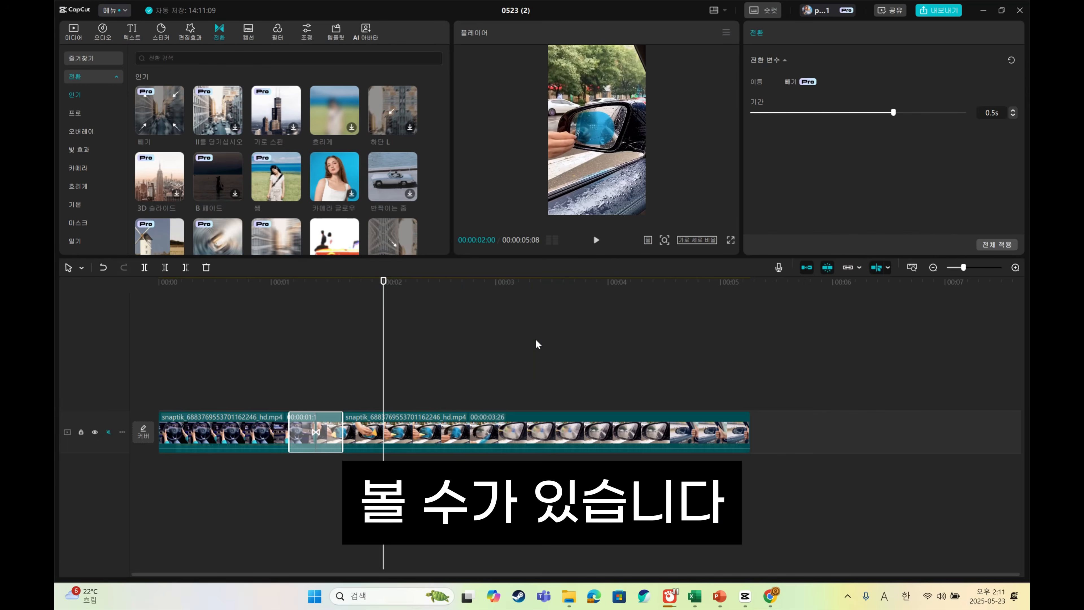
# - Try the 16:9 aspect ratio for the project, and set it to 9:16 instead
pyautogui.click(288, 346)
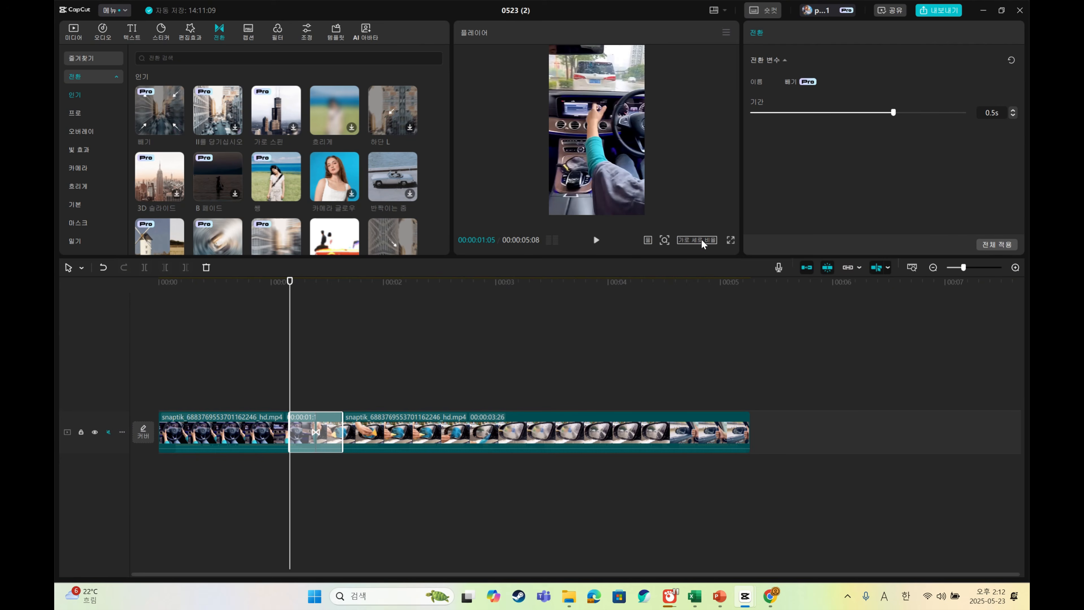
pyautogui.click(702, 242)
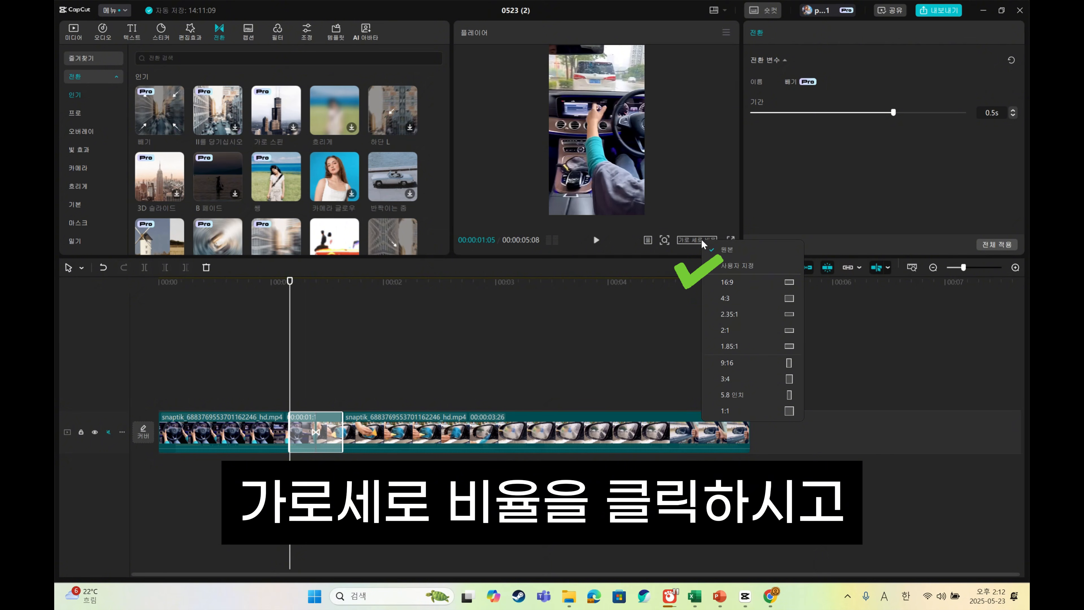
pyautogui.click(727, 283)
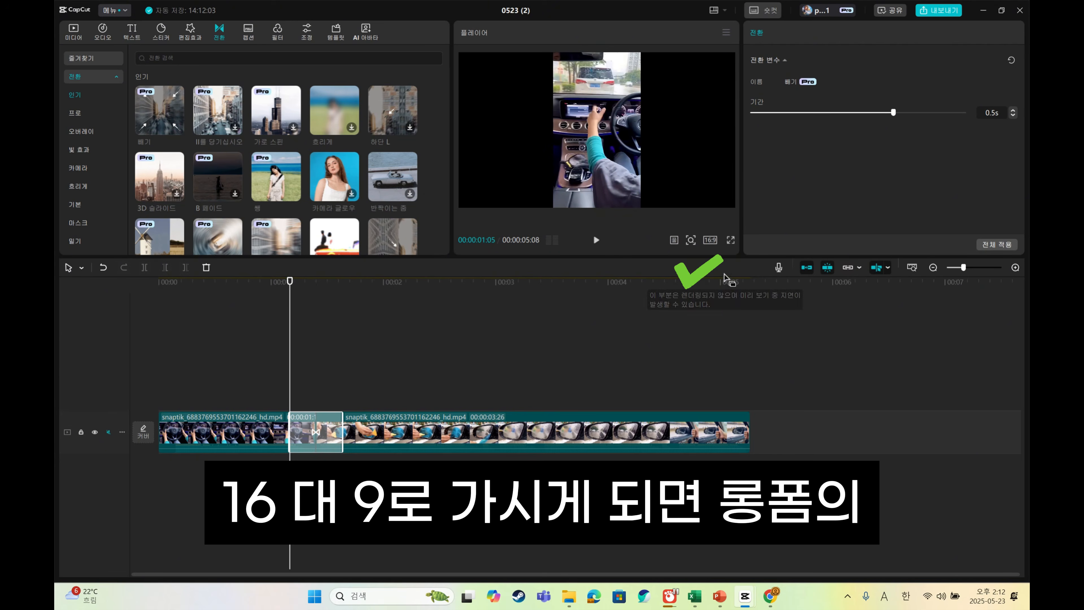
pyautogui.click(709, 239)
pyautogui.click(757, 361)
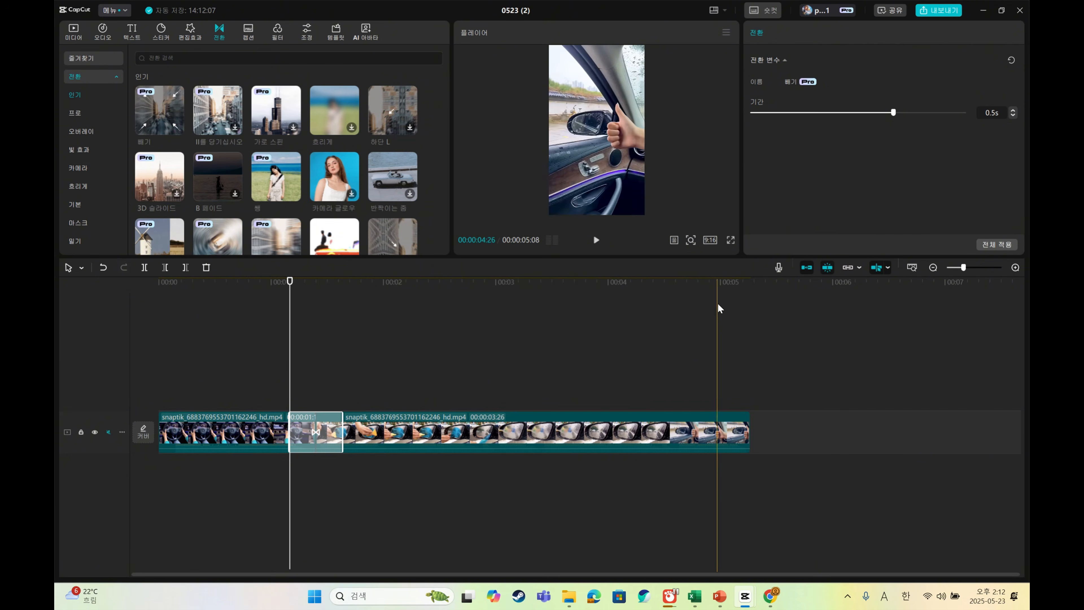
# - Record a voice-over from the transition's start using the USB Lavalier Microphone, and play the recording back
pyautogui.click(779, 267)
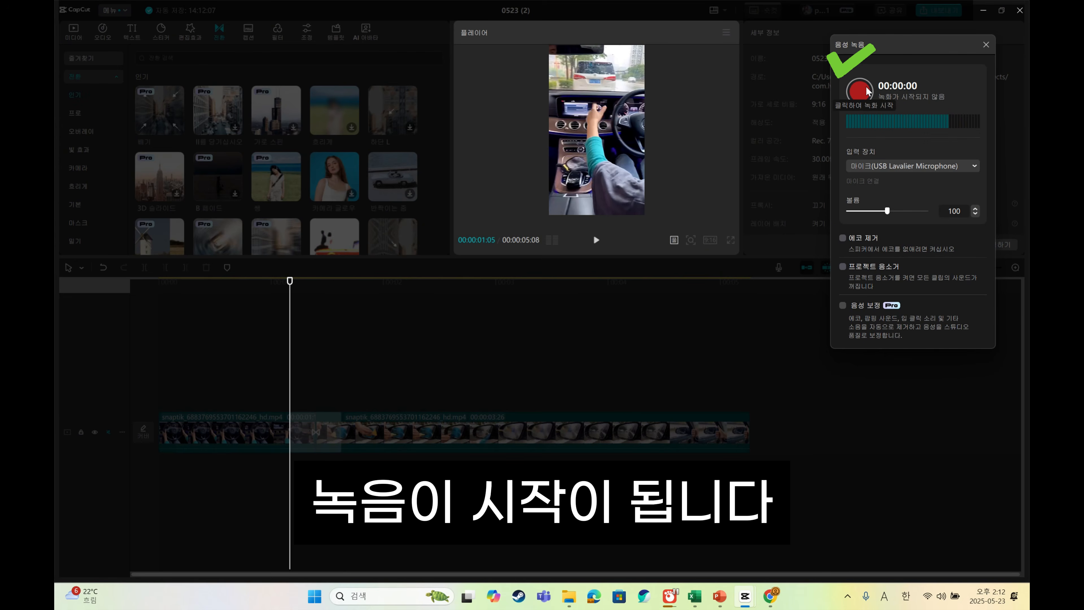
pyautogui.click(859, 90)
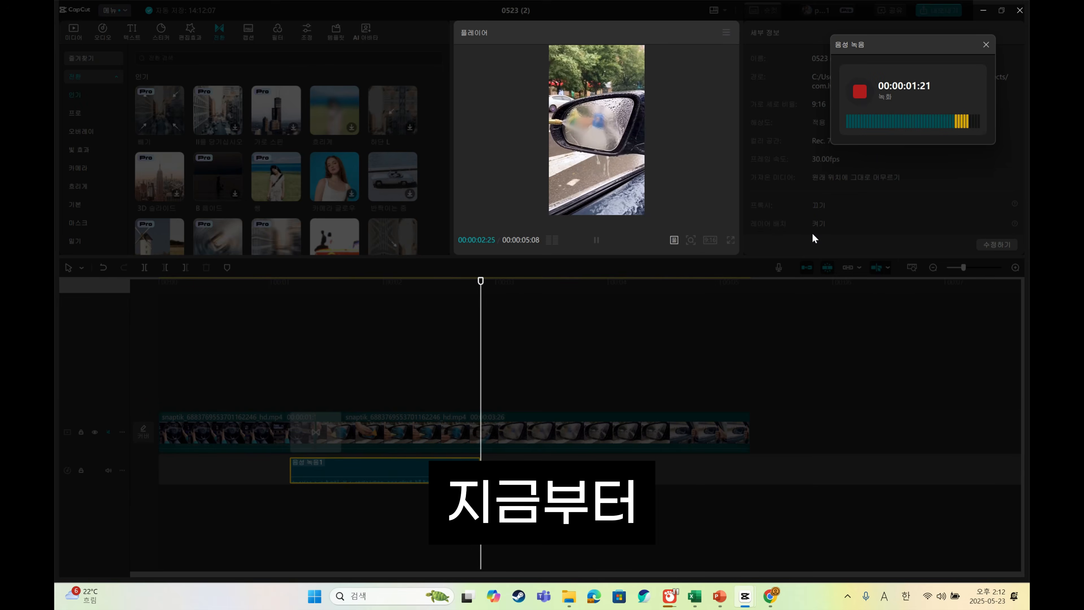
pyautogui.click(859, 91)
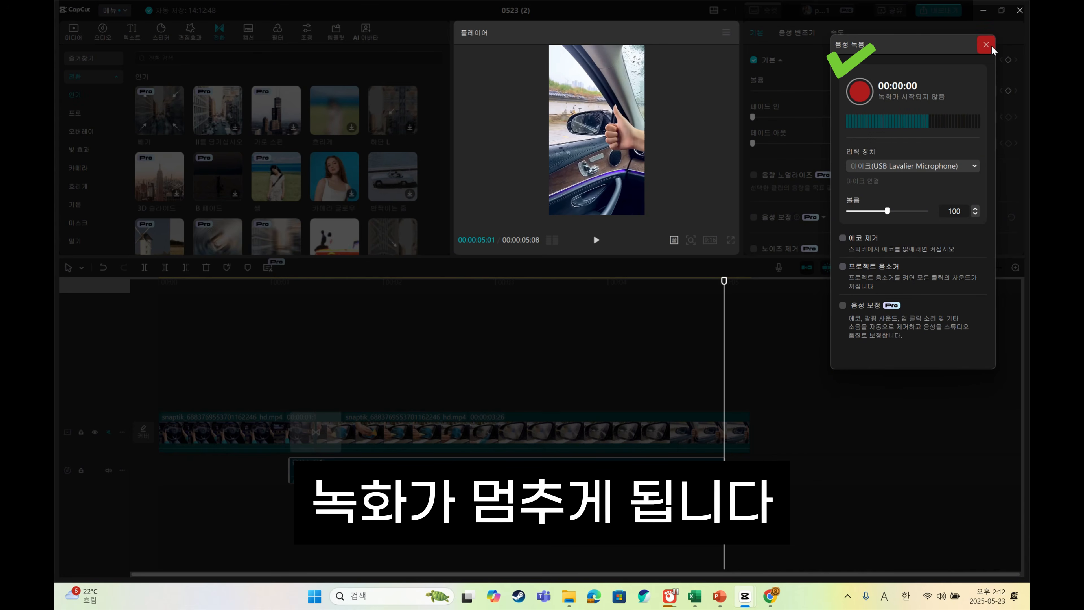
pyautogui.click(986, 44)
pyautogui.moveTo(437, 375); pyautogui.dragTo(422, 391)
pyautogui.click(595, 241)
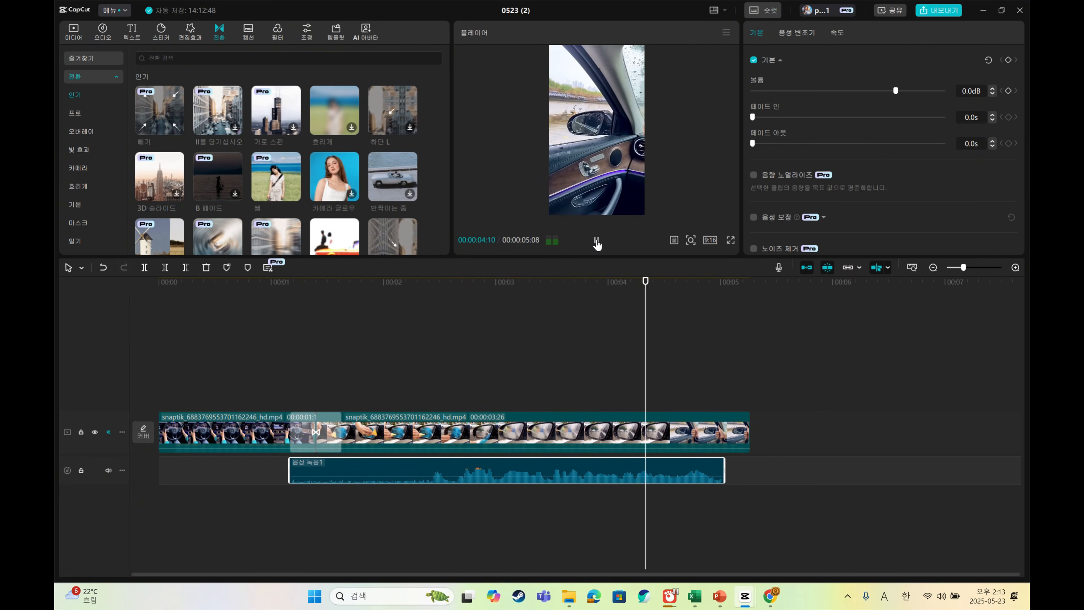
pyautogui.click(597, 242)
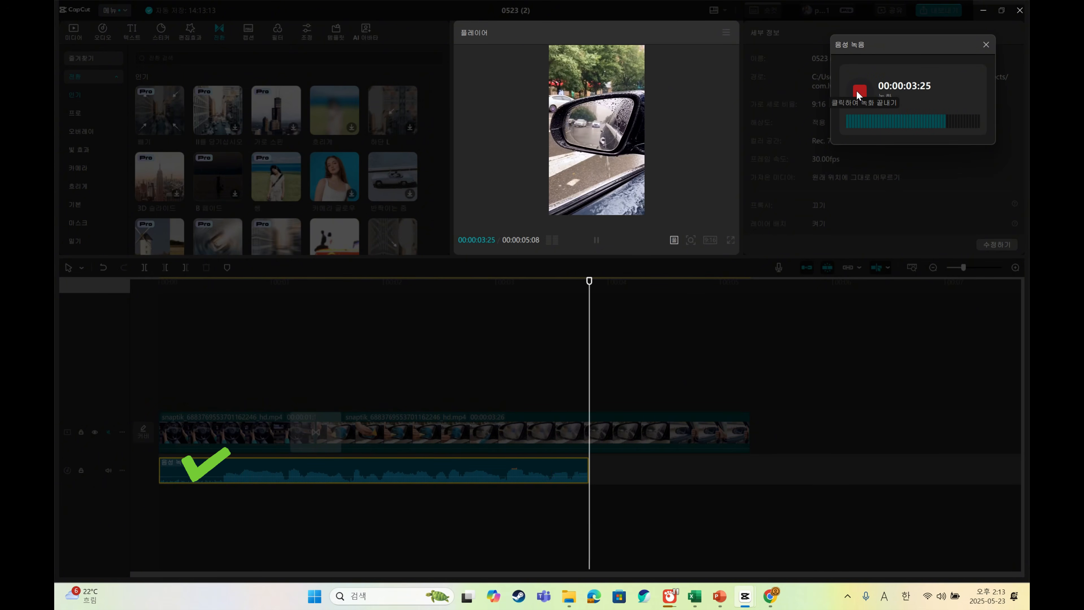
# - Finish the voice-over recorded from the start of the timeline, close the recorder and play the result back
pyautogui.click(859, 91)
pyautogui.click(985, 45)
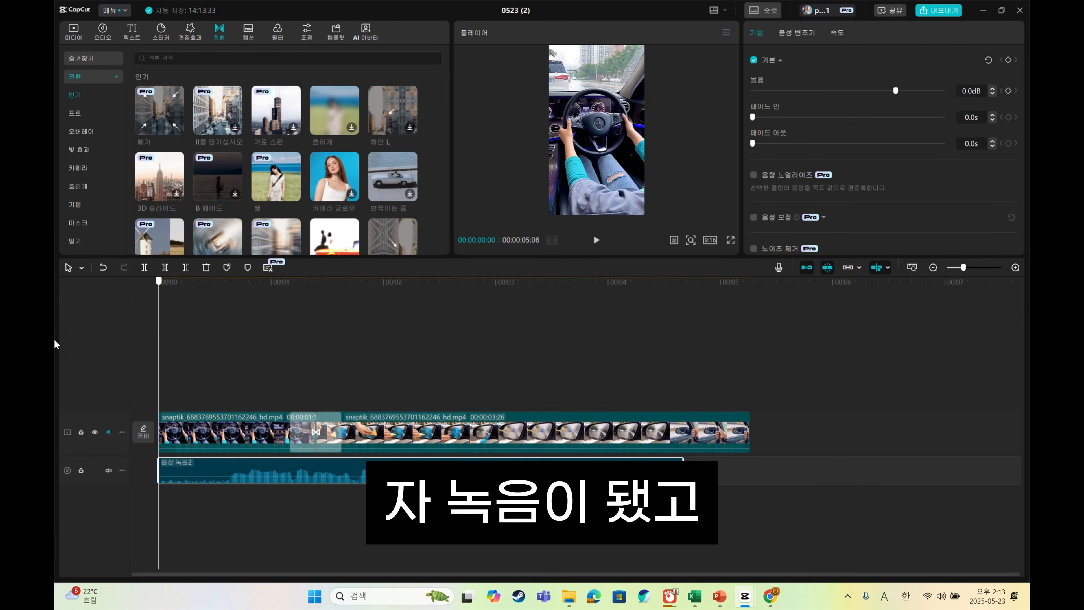
pyautogui.click(597, 241)
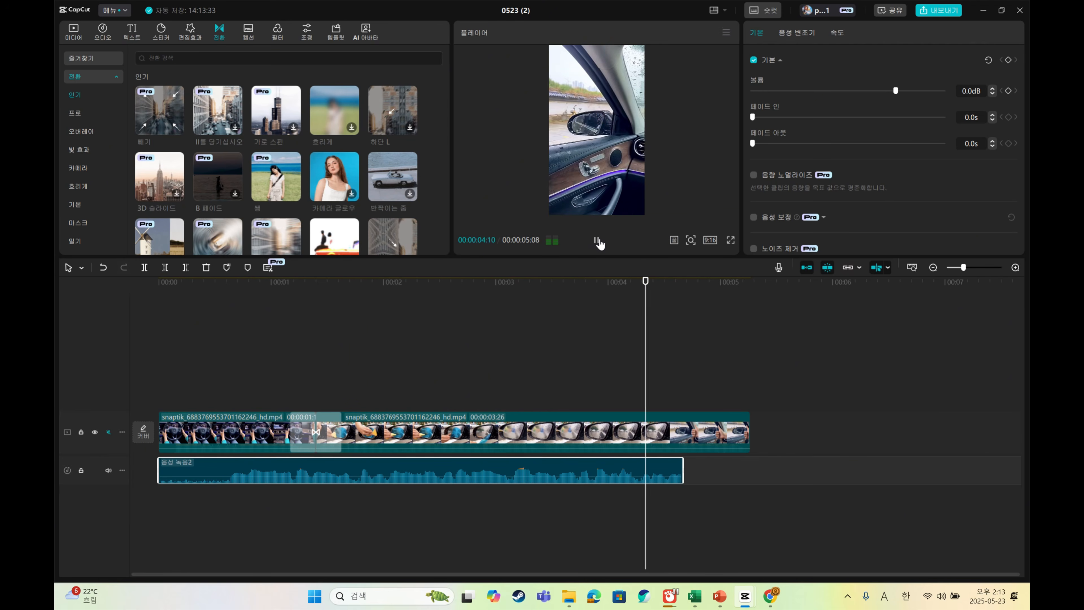
pyautogui.click(598, 242)
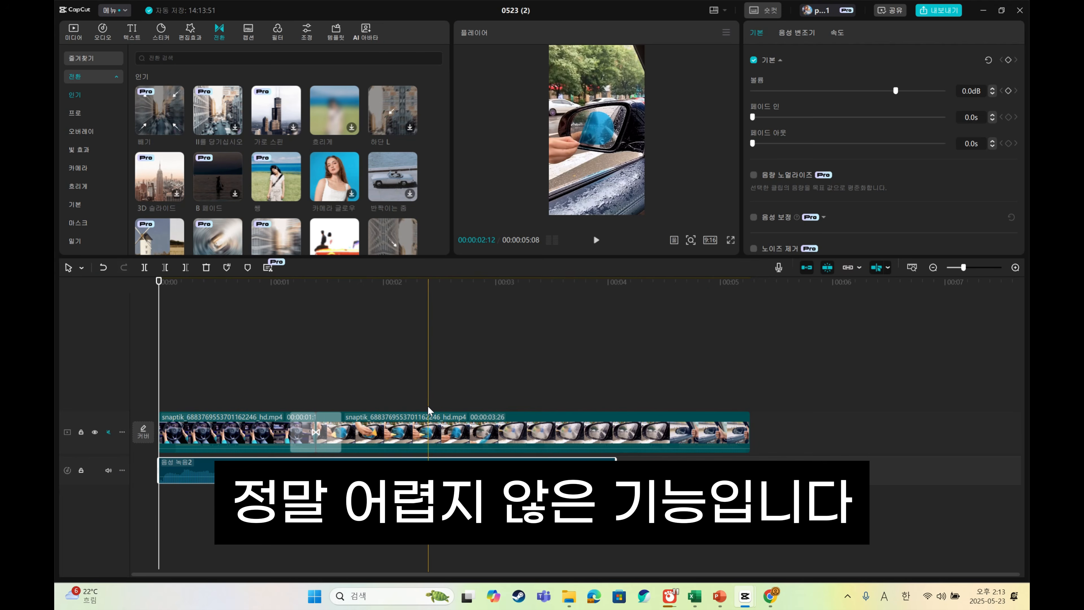
# - Generate automatic captions with 한국어 as the source language, and look through their text and position settings
pyautogui.click(249, 32)
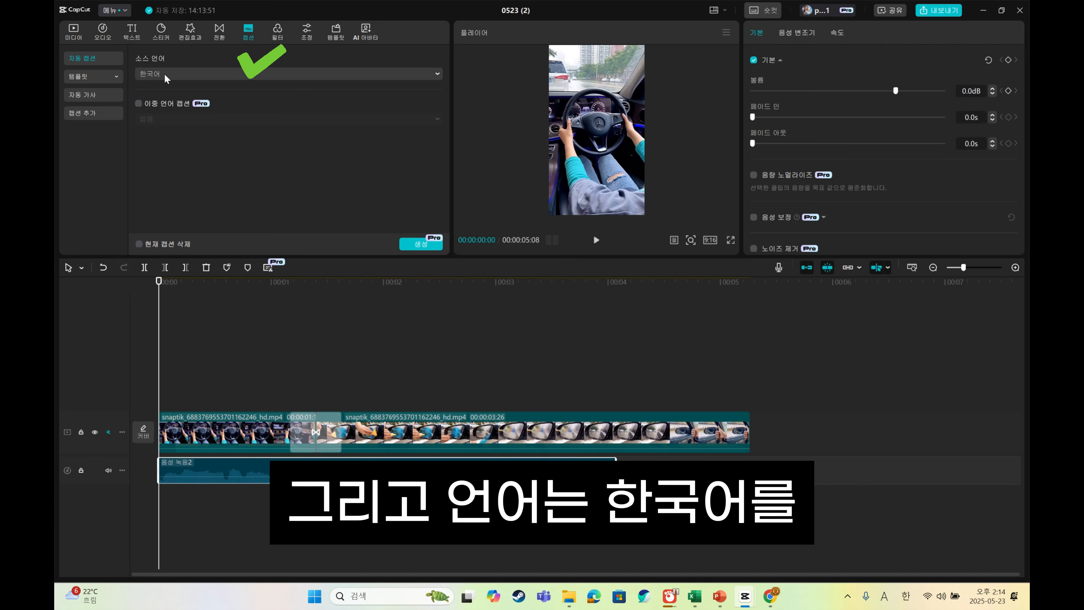
pyautogui.click(420, 244)
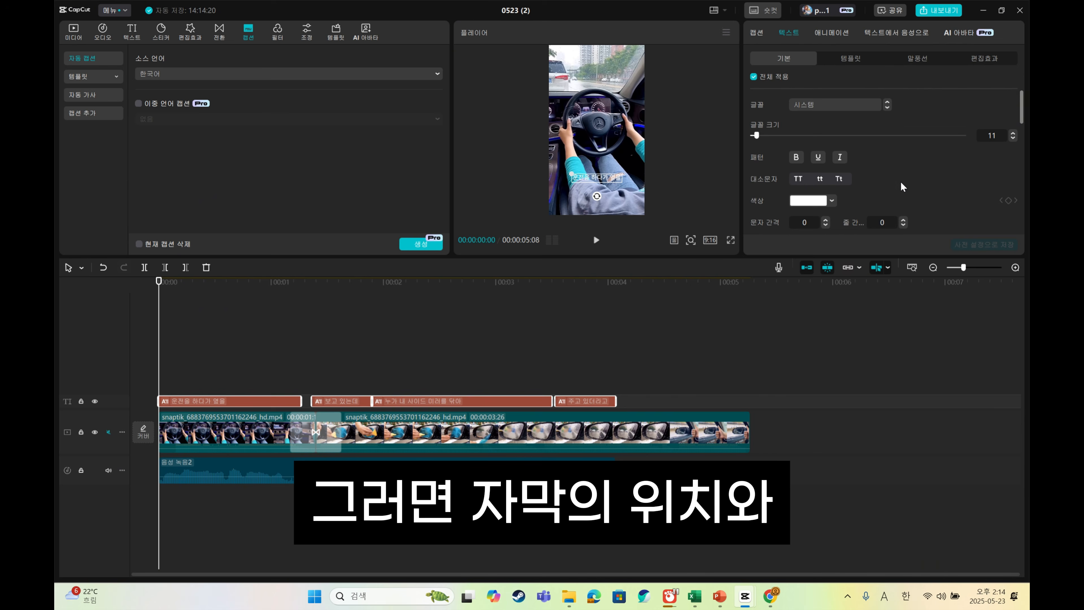
pyautogui.scroll(-3, 900, 183)
pyautogui.scroll(-4, 899, 180)
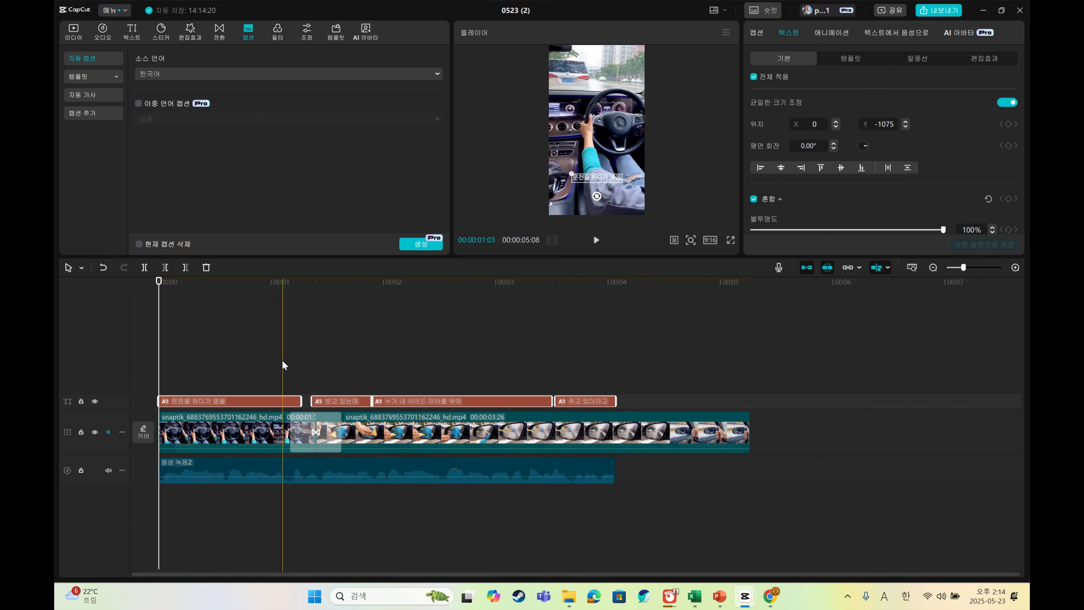
# - Select all captions on the timeline and set their font to 여기어때 잘난체 at size 15
pyautogui.click(281, 401)
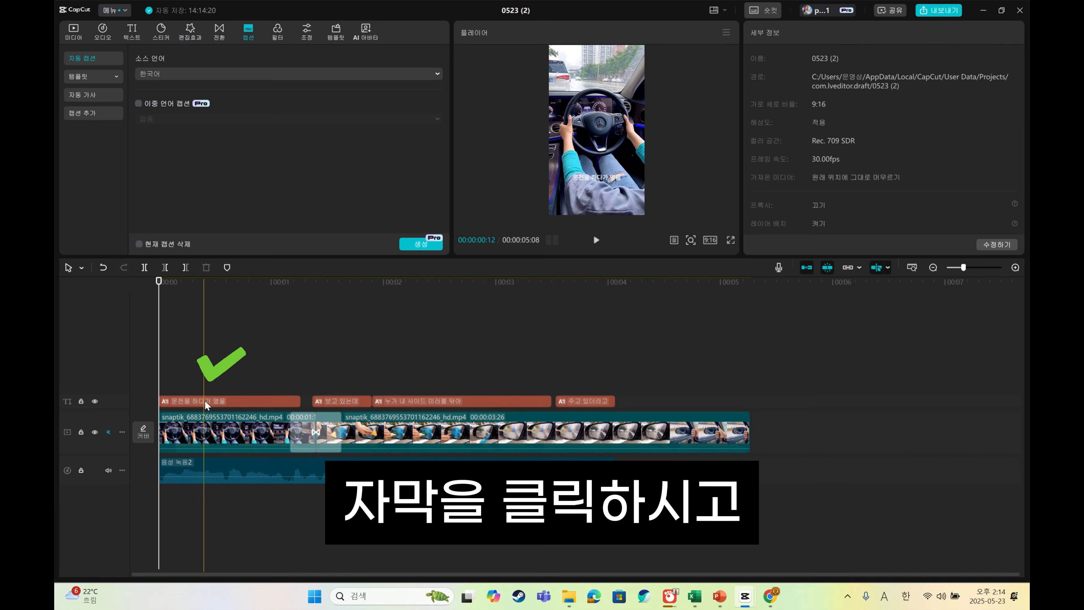
pyautogui.click(204, 400)
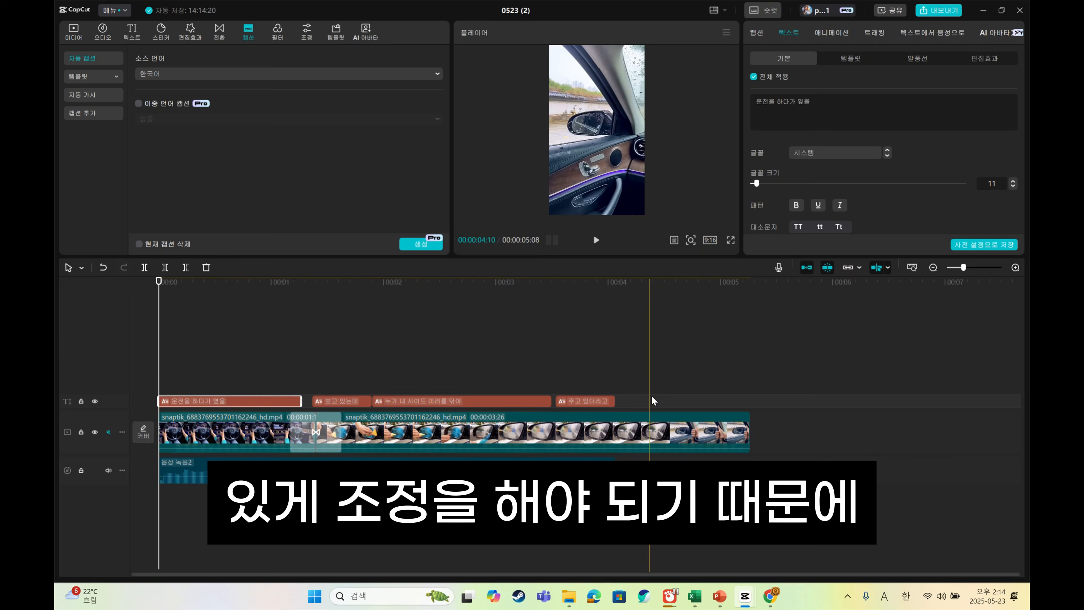
pyautogui.moveTo(656, 386); pyautogui.dragTo(135, 399)
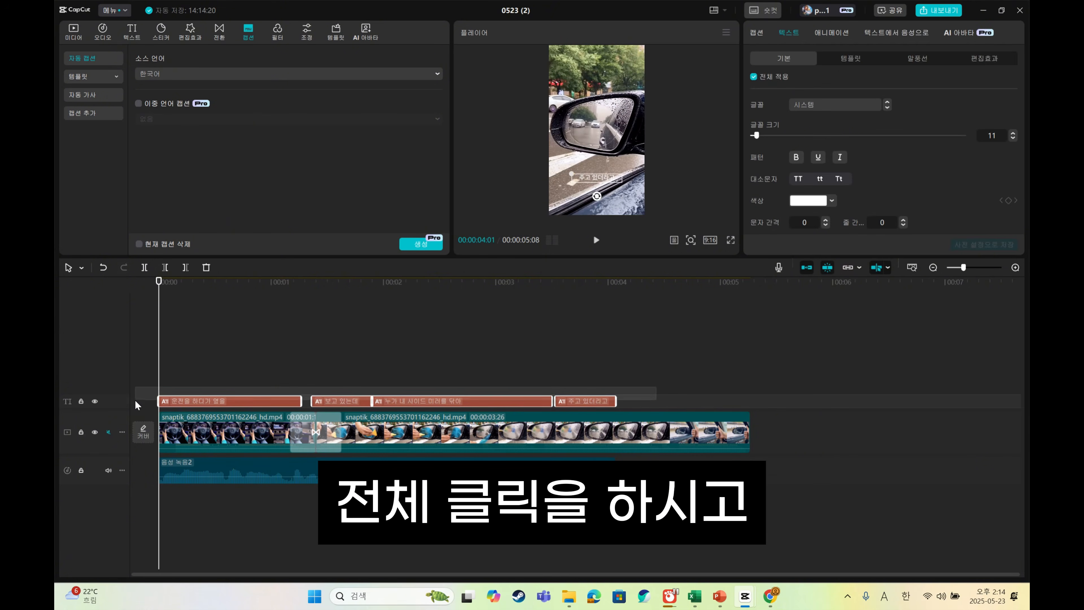
pyautogui.click(837, 105)
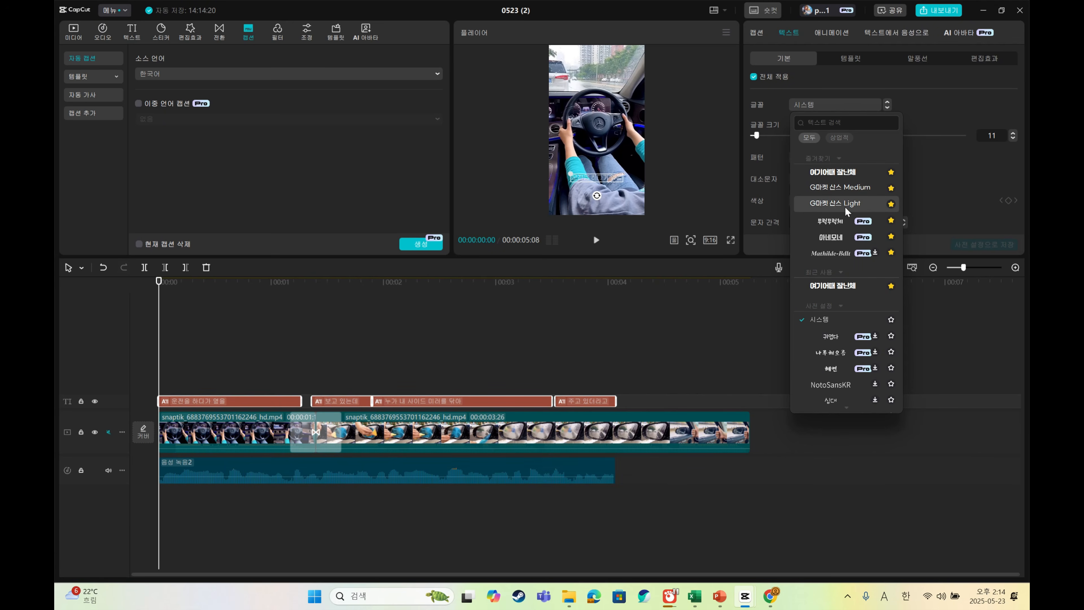
pyautogui.click(851, 173)
pyautogui.doubleClick(998, 135)
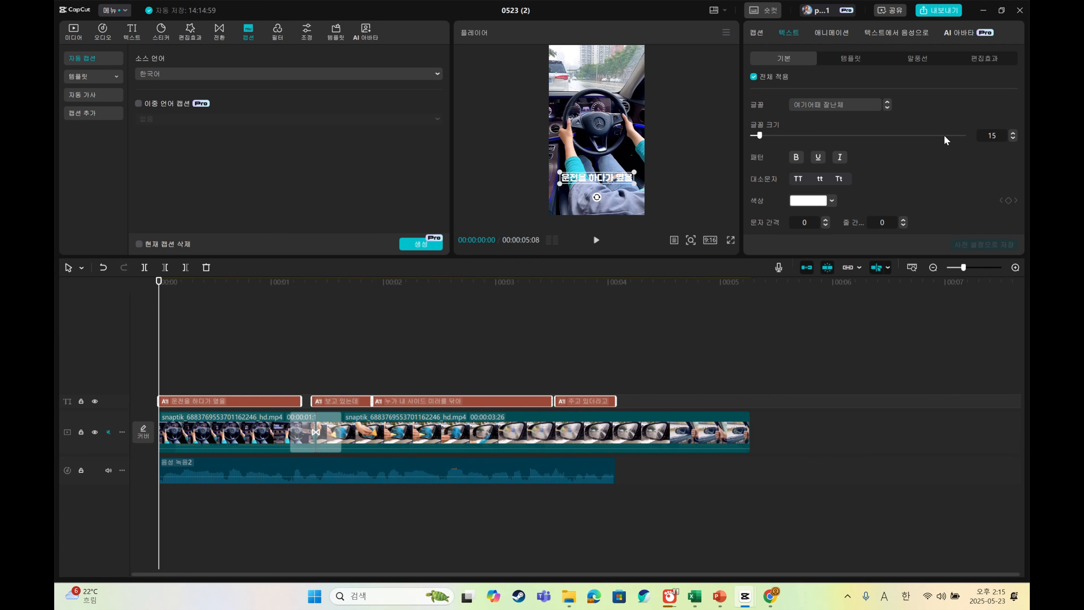
# - Enable the black stroke (획) on all captions and set its thickness to 60
pyautogui.scroll(-1, 941, 175)
pyautogui.scroll(-5, 941, 164)
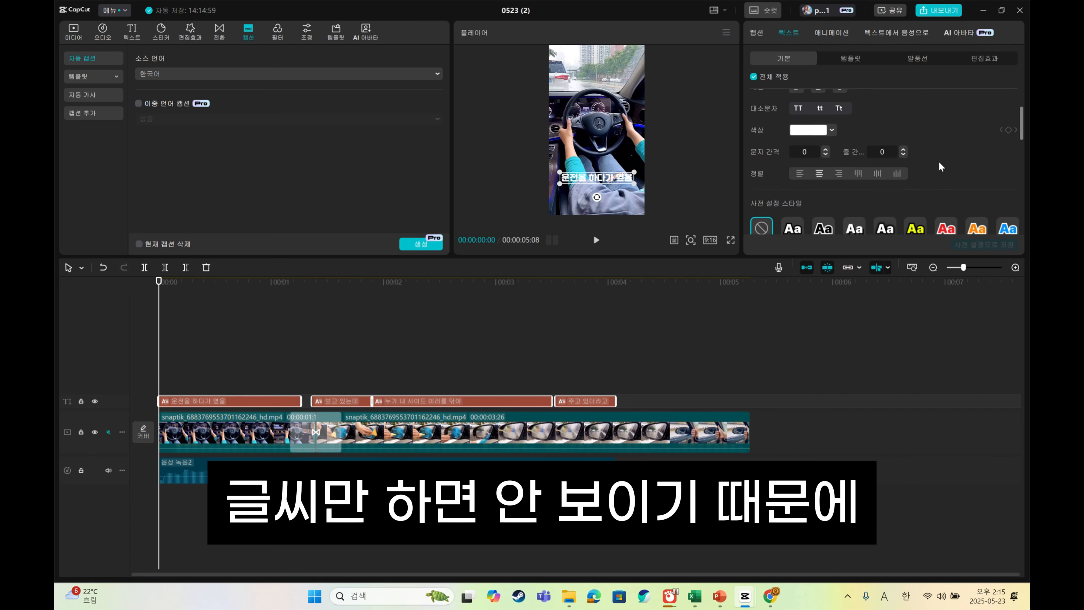
pyautogui.scroll(-5, 885, 180)
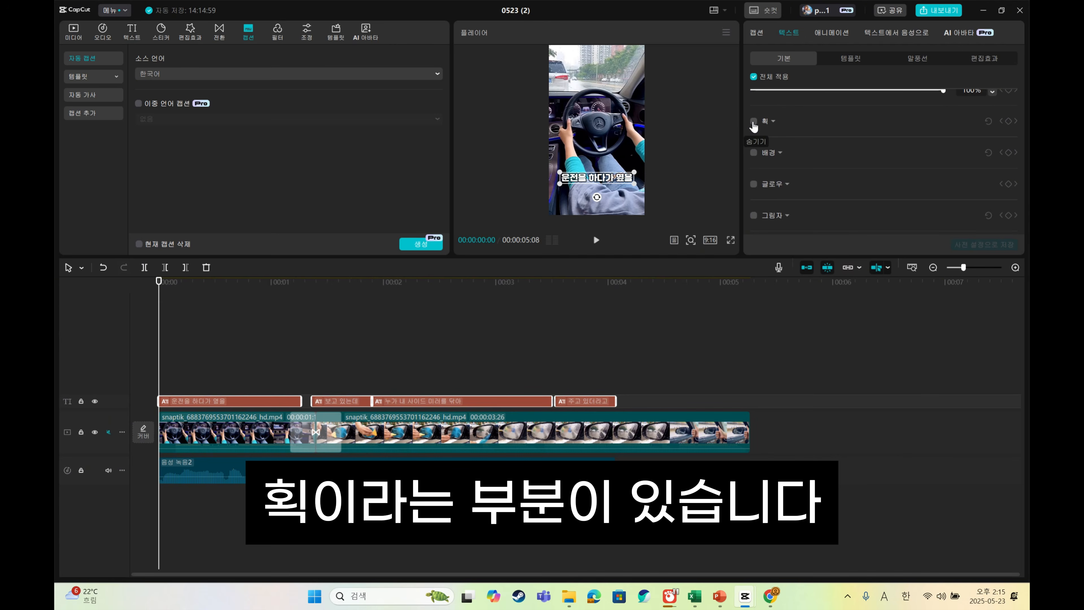
pyautogui.click(753, 122)
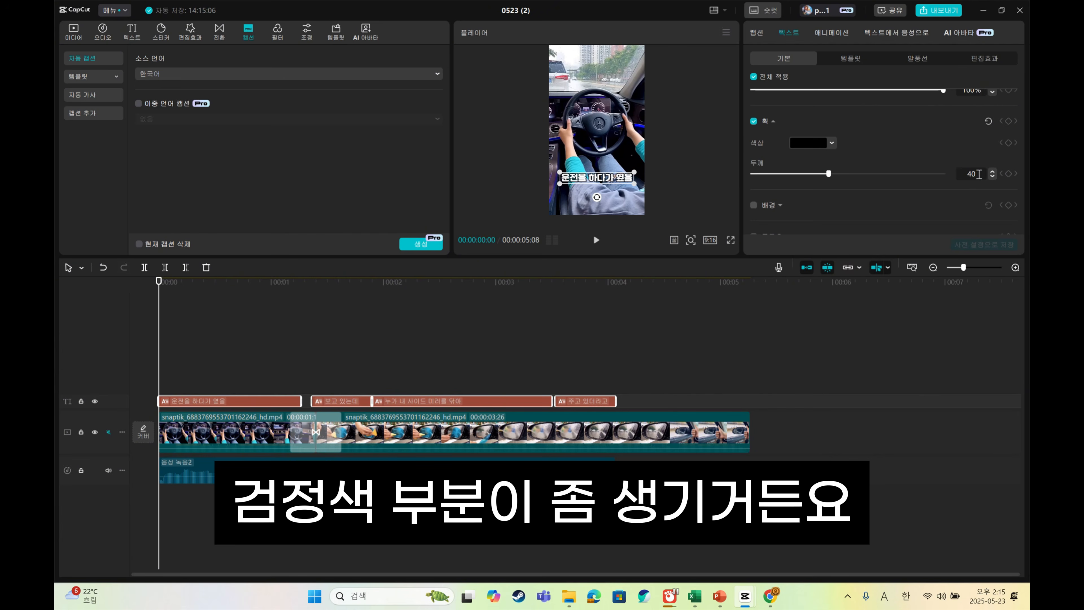
pyautogui.scroll(-1, 941, 172)
pyautogui.press('BackSpace')
pyautogui.press('BackSpace')
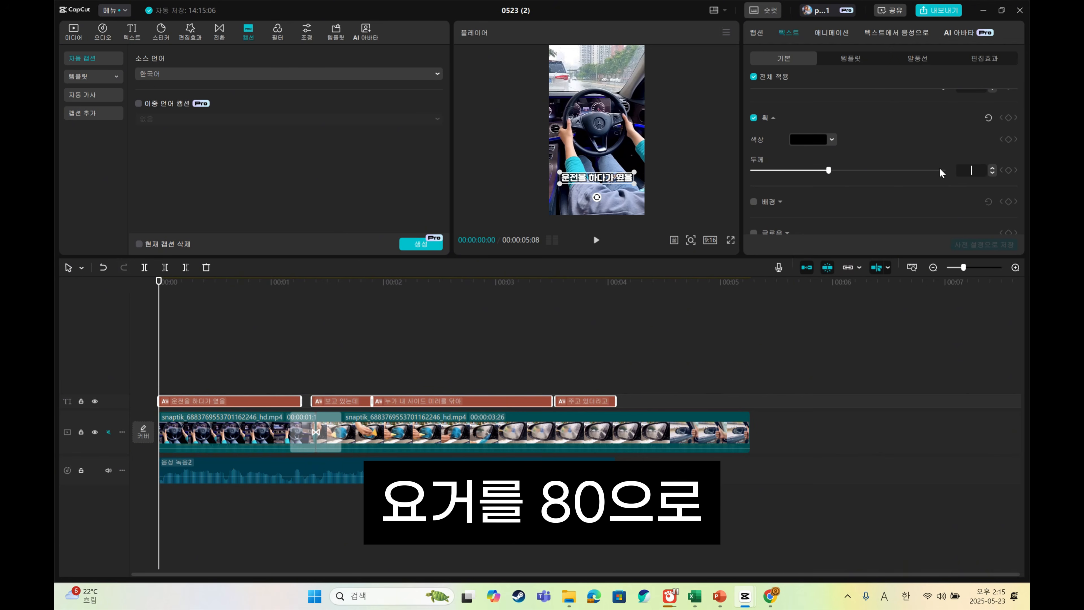
pyautogui.press('BackSpace')
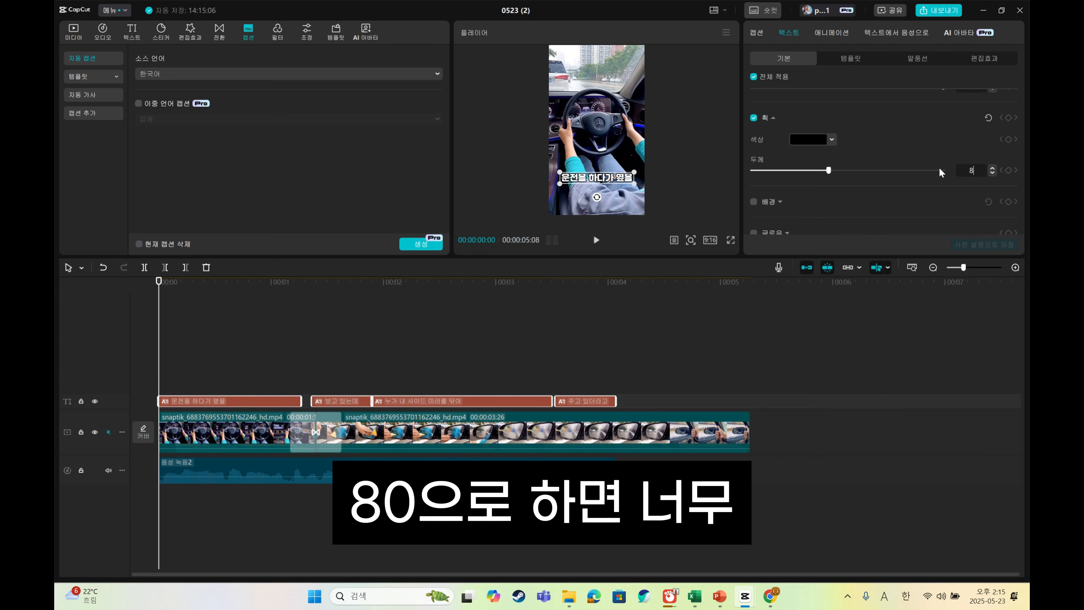
pyautogui.write('60')
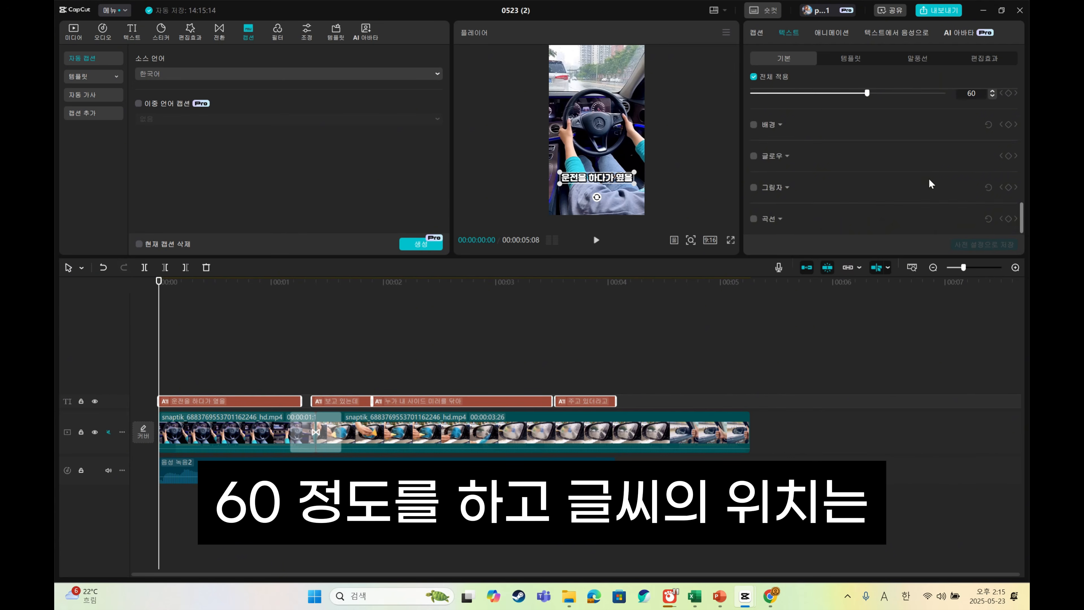
# - Move the captions to the frame's center at position X 0, Y 0, and play the video to check them
pyautogui.scroll(5, 928, 175)
pyautogui.scroll(5, 927, 171)
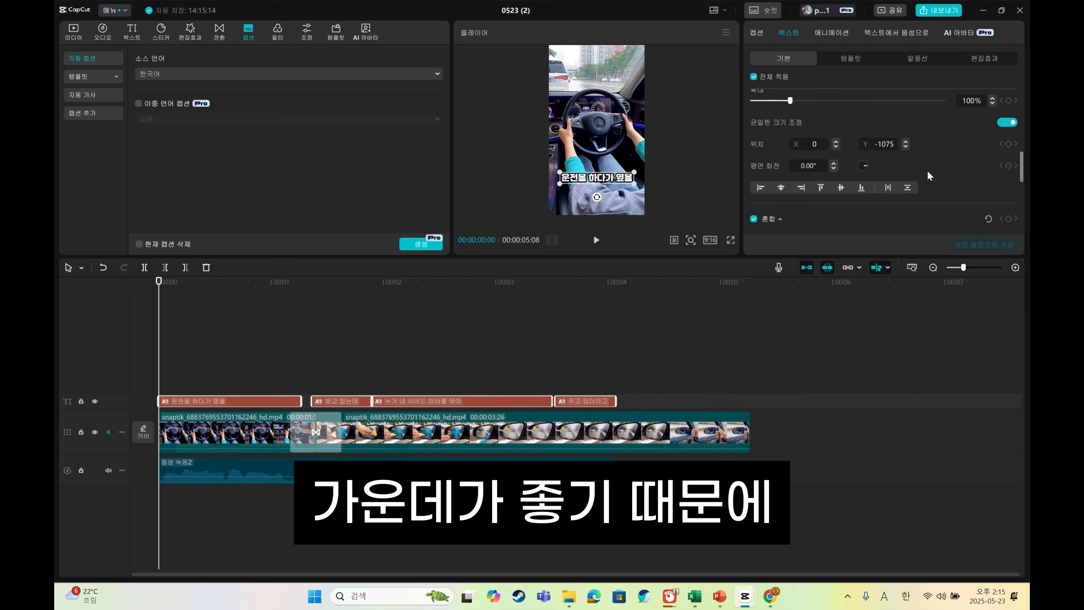
pyautogui.moveTo(621, 181); pyautogui.dragTo(621, 128)
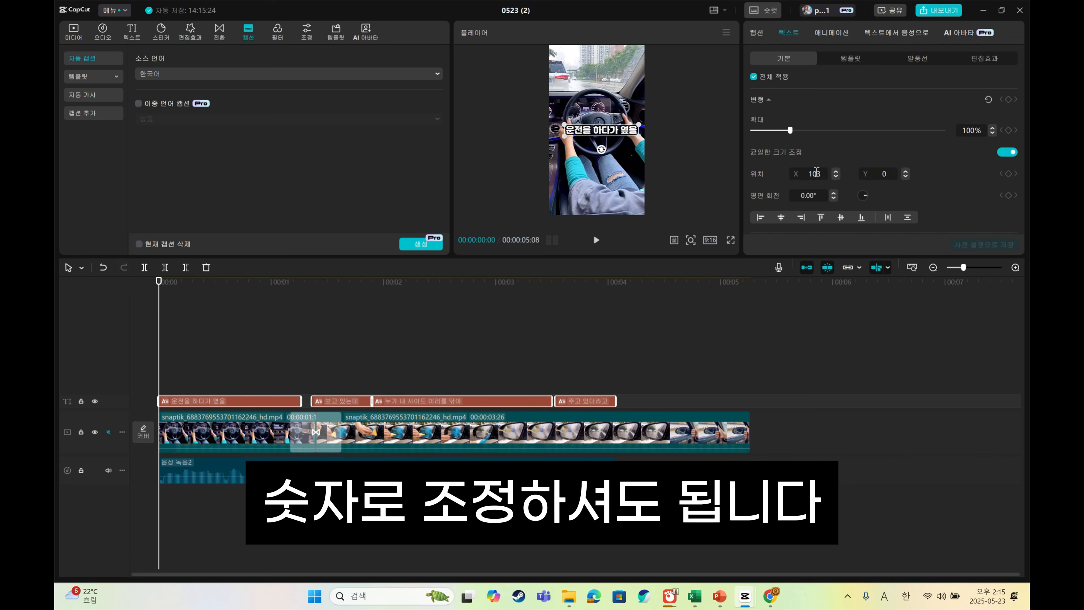
pyautogui.click(822, 175)
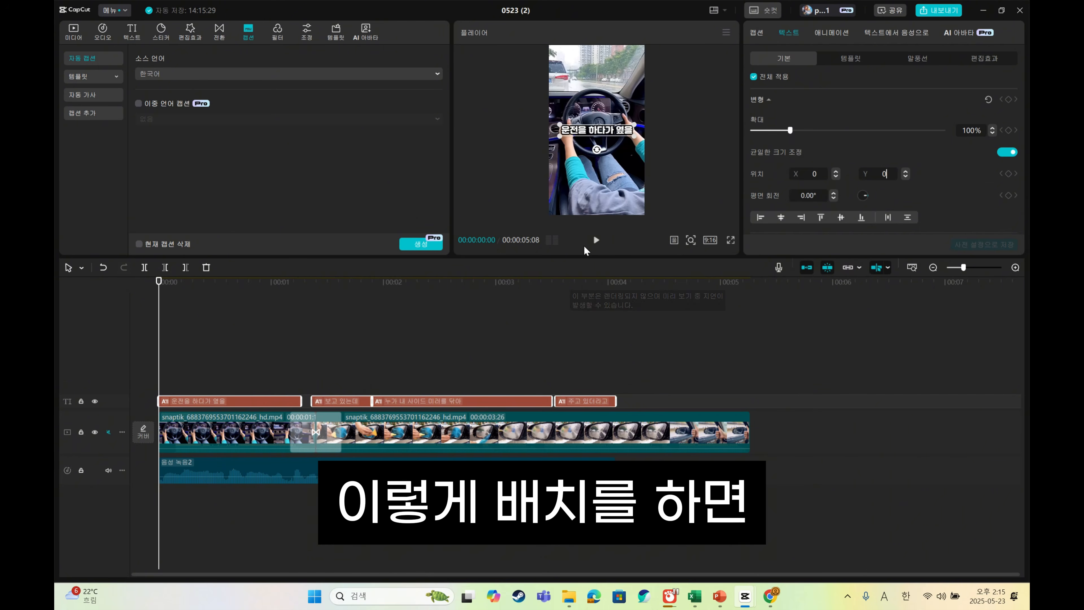
pyautogui.click(594, 242)
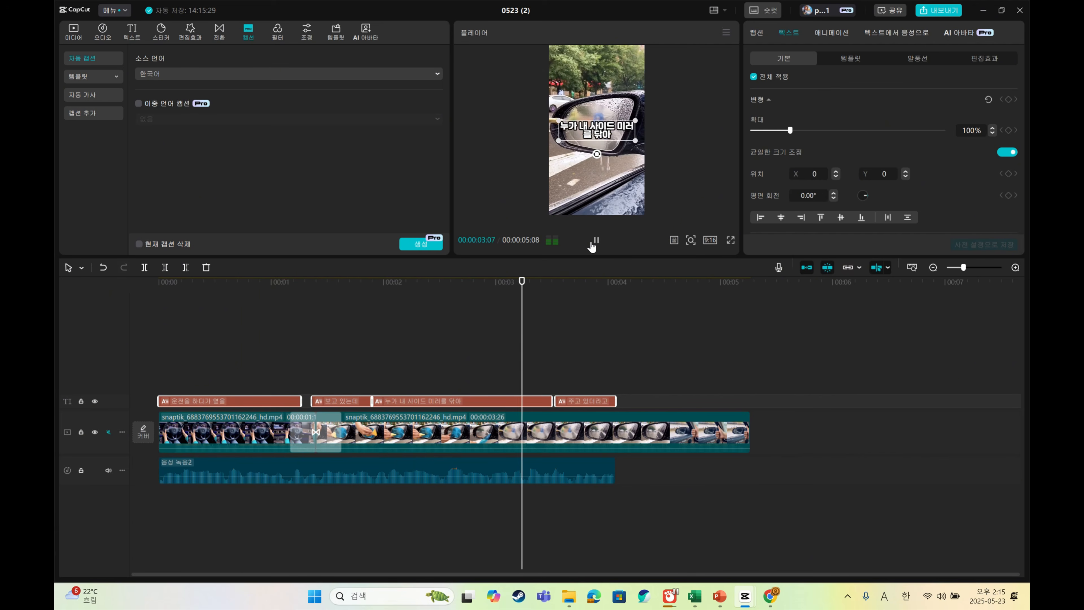
pyautogui.click(595, 241)
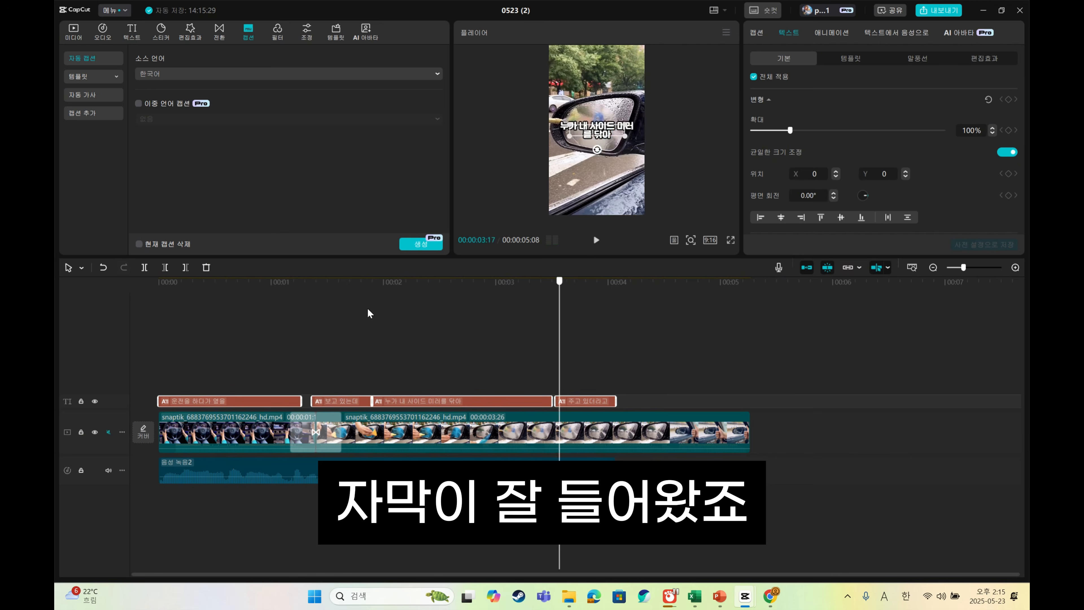
# - Split the first caption in the caption list into three separate captions: 운전을, 하다가 and 옆을
pyautogui.moveTo(256, 313)
pyautogui.mouseDown()
pyautogui.moveTo(217, 313)
pyautogui.moveTo(234, 313)
pyautogui.mouseUp()
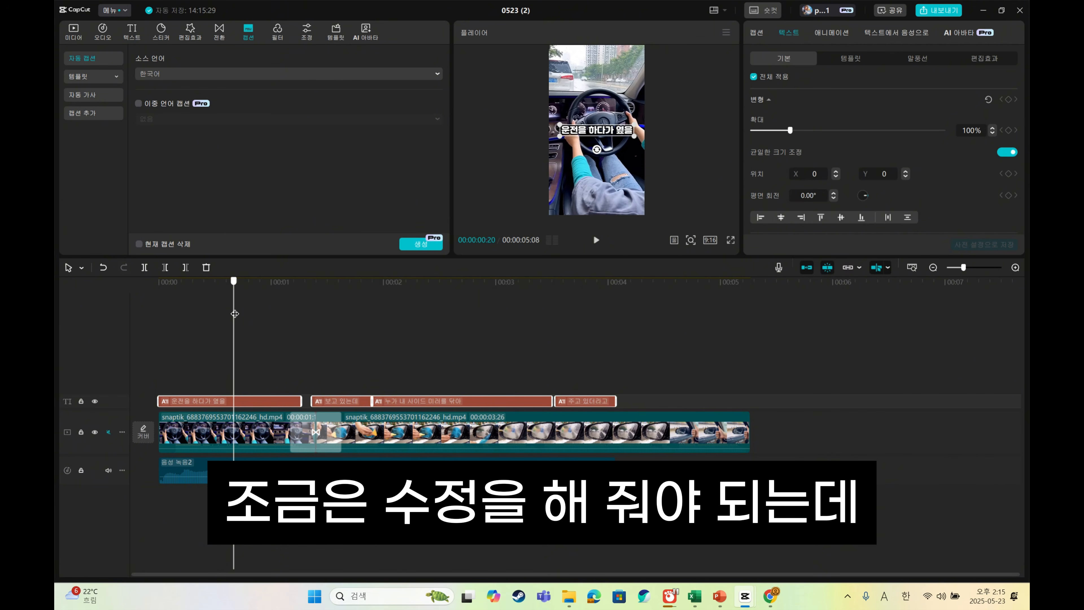
pyautogui.click(320, 313)
pyautogui.click(281, 402)
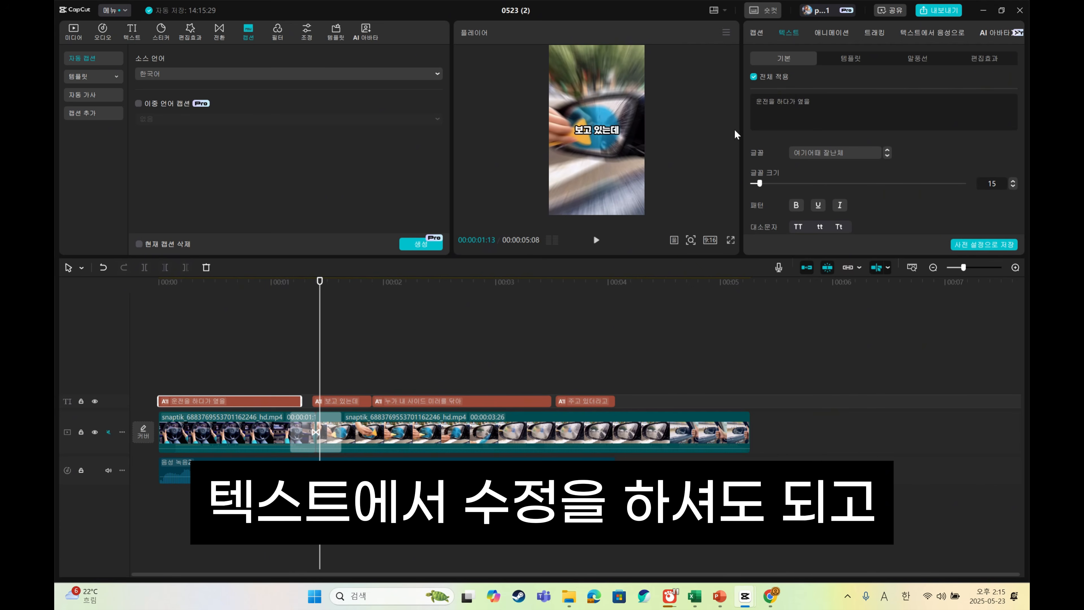
pyautogui.click(154, 330)
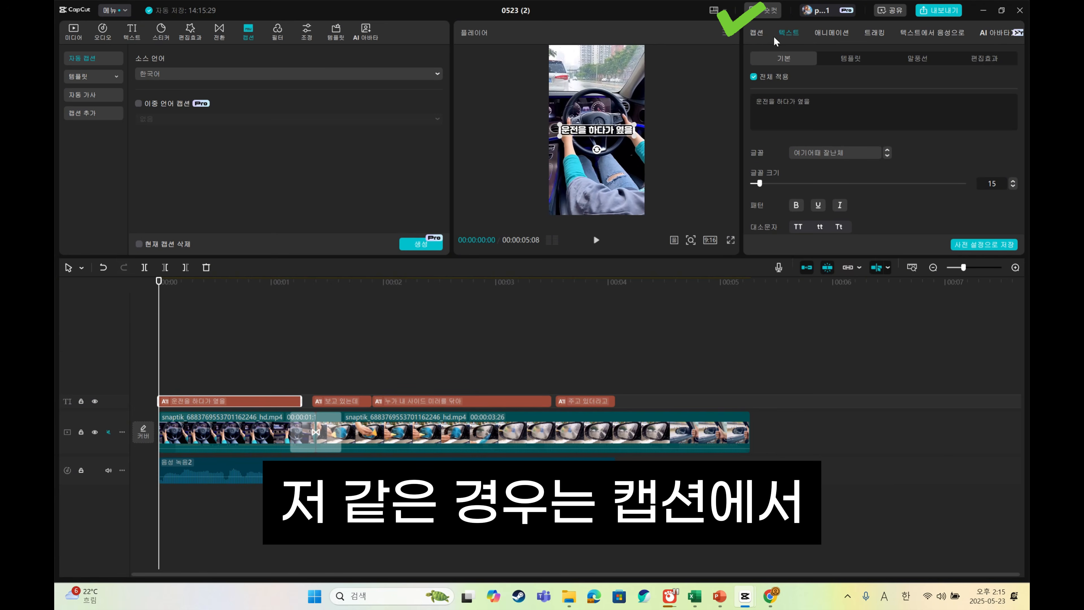
pyautogui.click(754, 32)
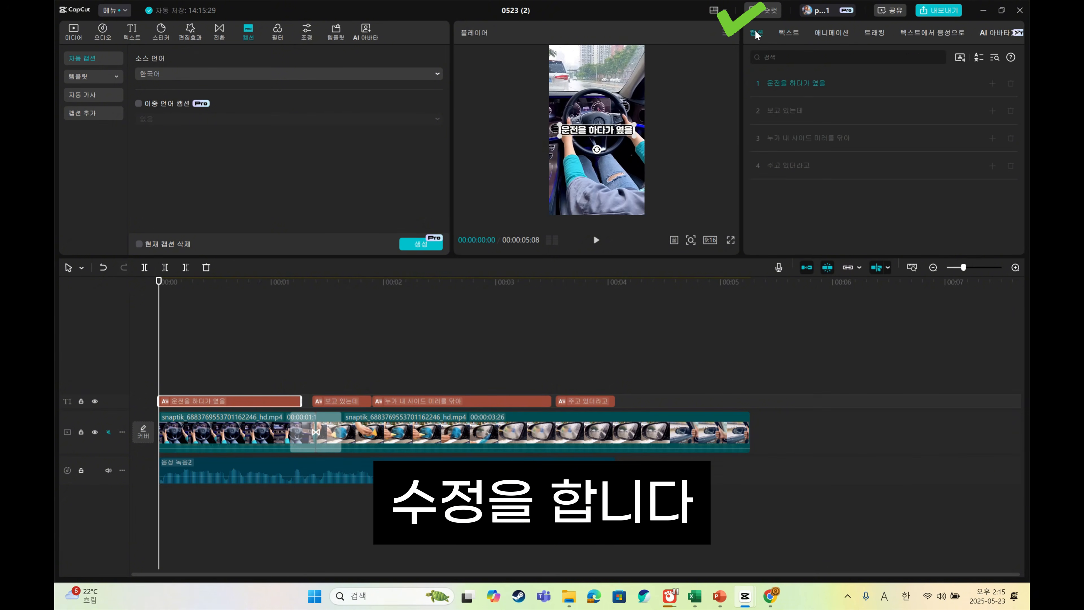
pyautogui.click(790, 83)
pyautogui.press('Return')
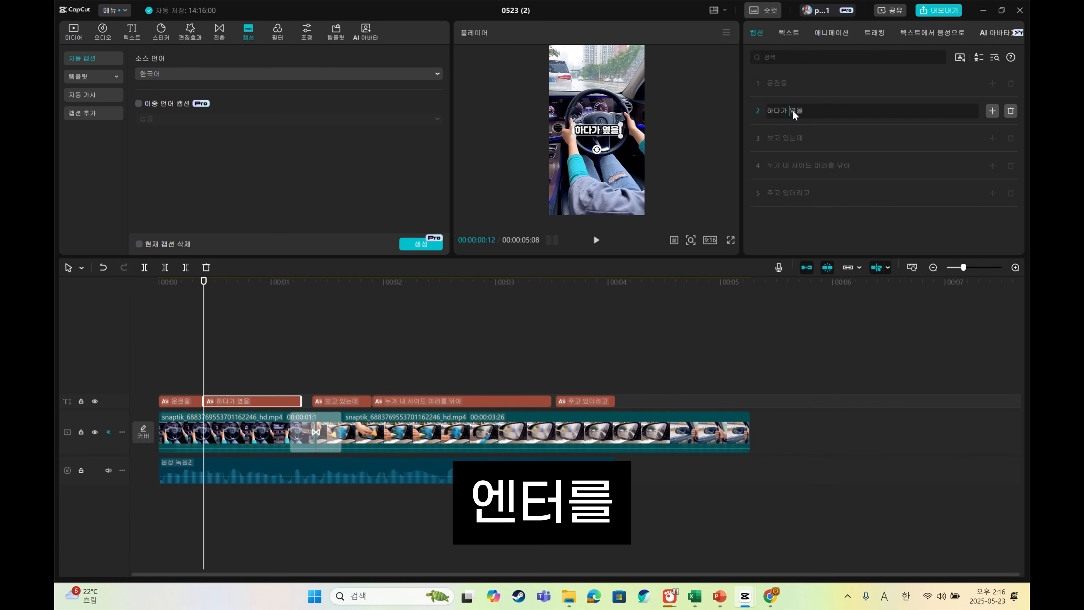
pyautogui.press('Return')
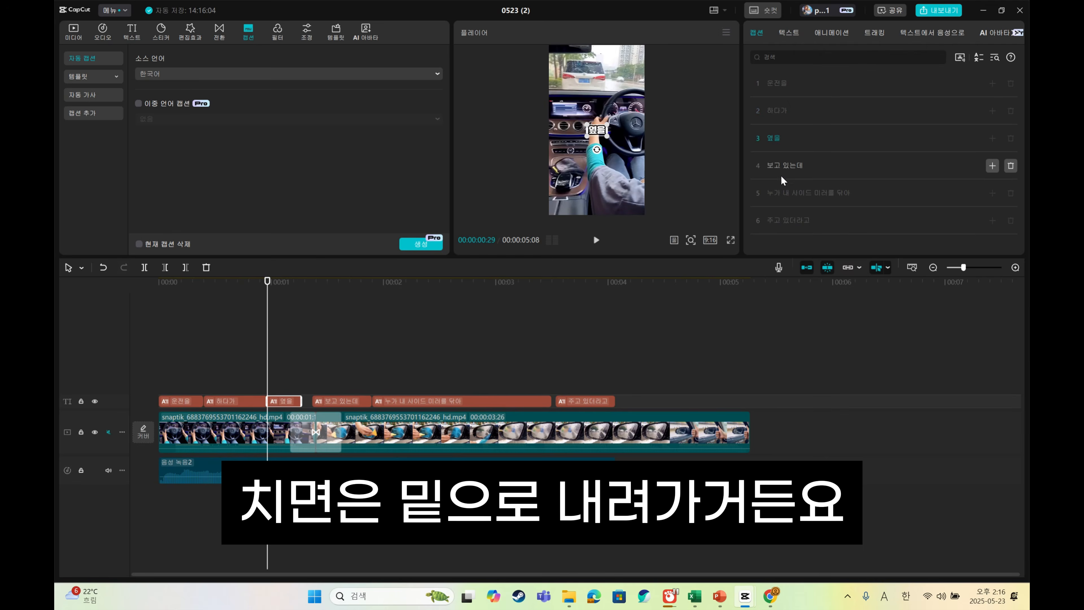
# - Split the remaining captions into 보고, 있는데, 누가, 내 사이드, 미러를, 닦아, 주고 and 있더라고, and play the video to check them
pyautogui.click(783, 165)
pyautogui.press('Return')
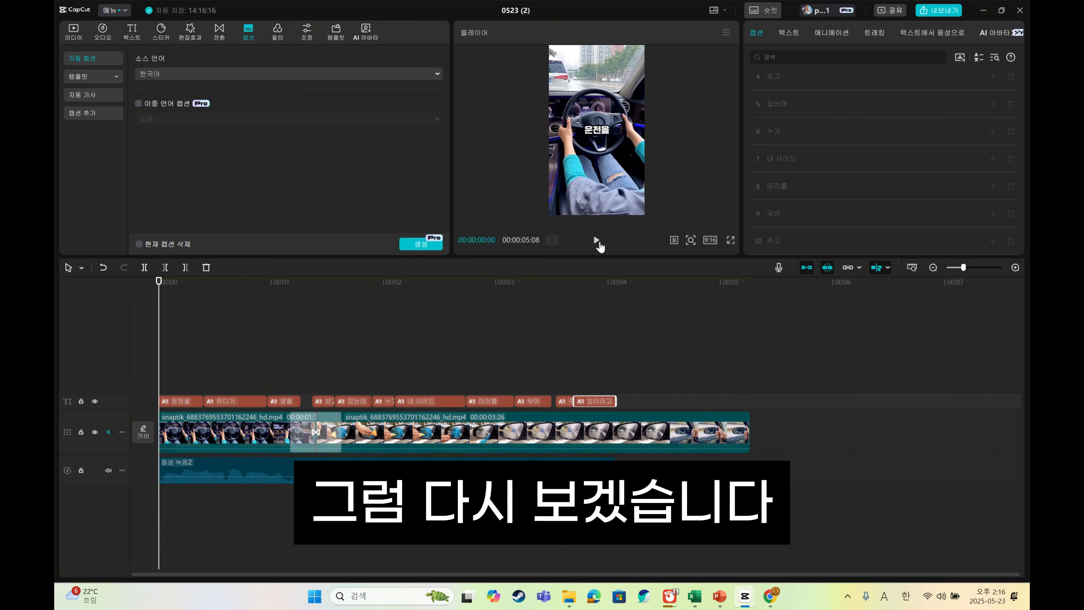
pyautogui.click(598, 243)
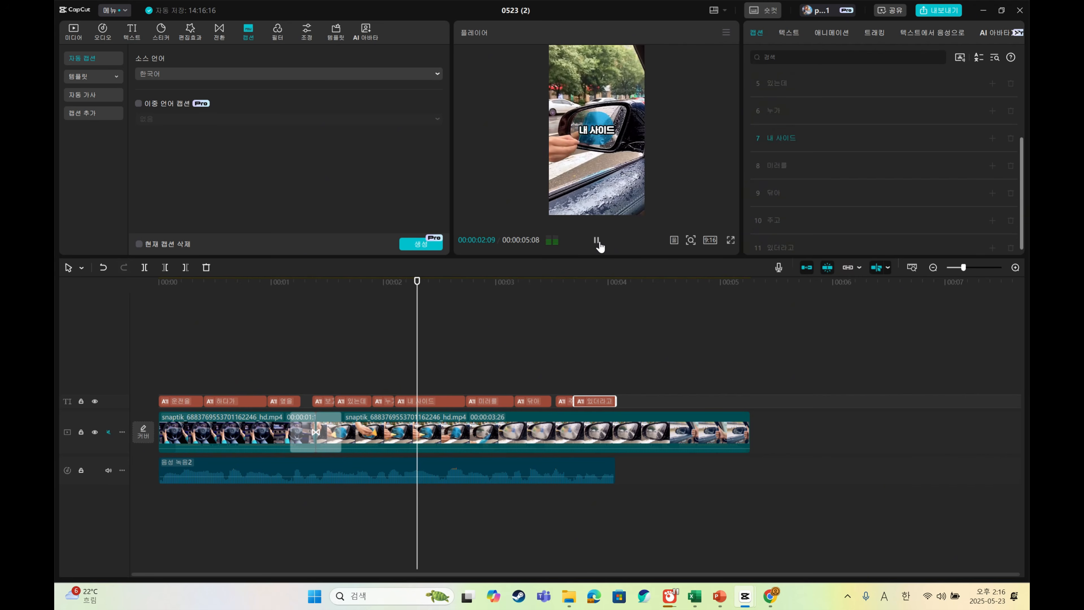
pyautogui.click(598, 242)
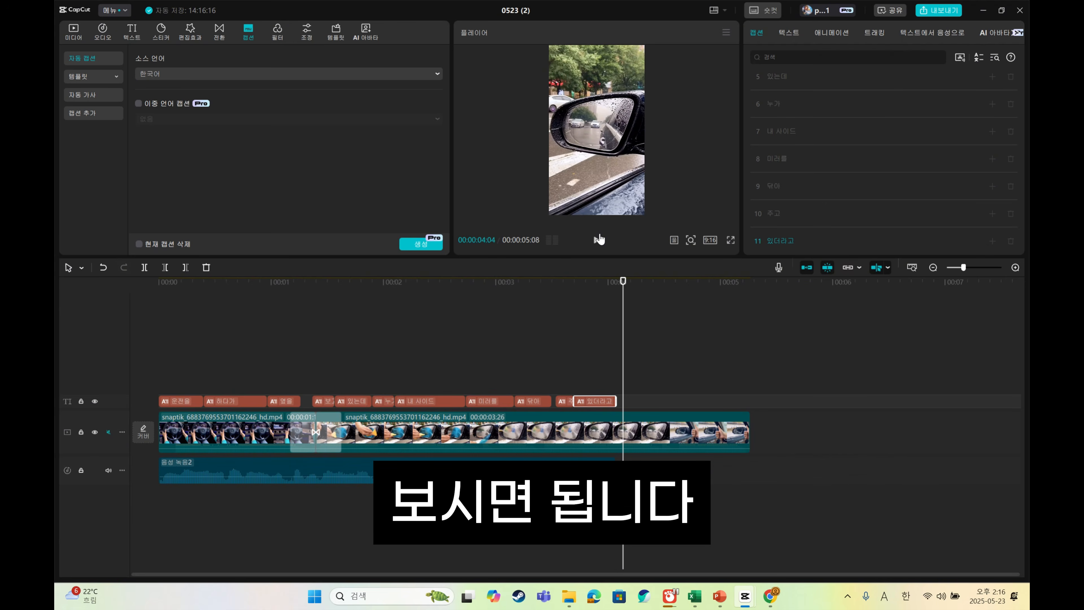
# - Open the export settings for the video and choose 끄기 for the watermark (워터마크)
pyautogui.click(935, 12)
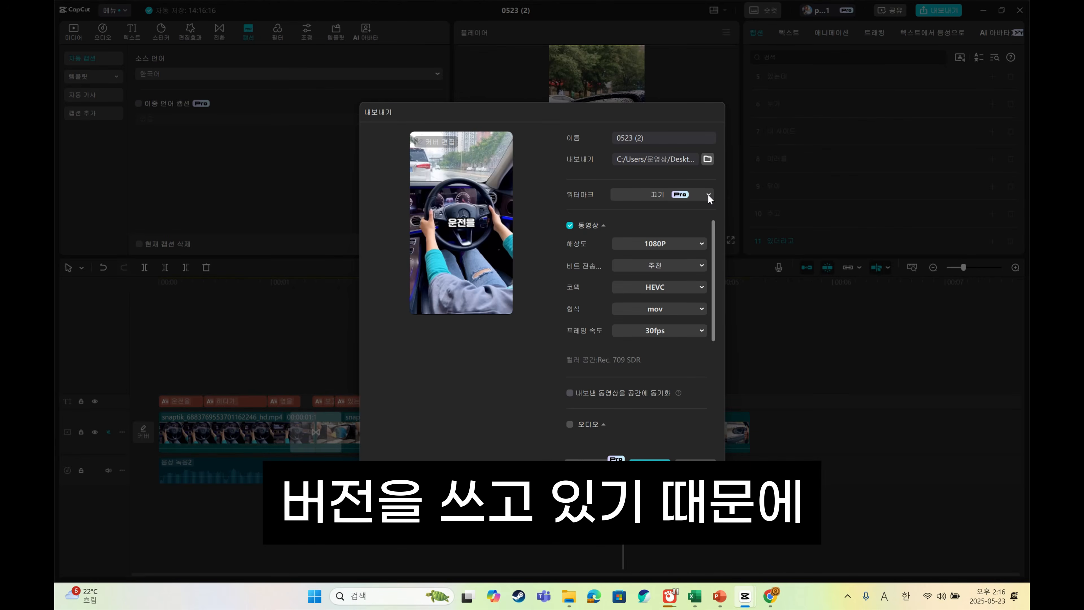
pyautogui.click(707, 194)
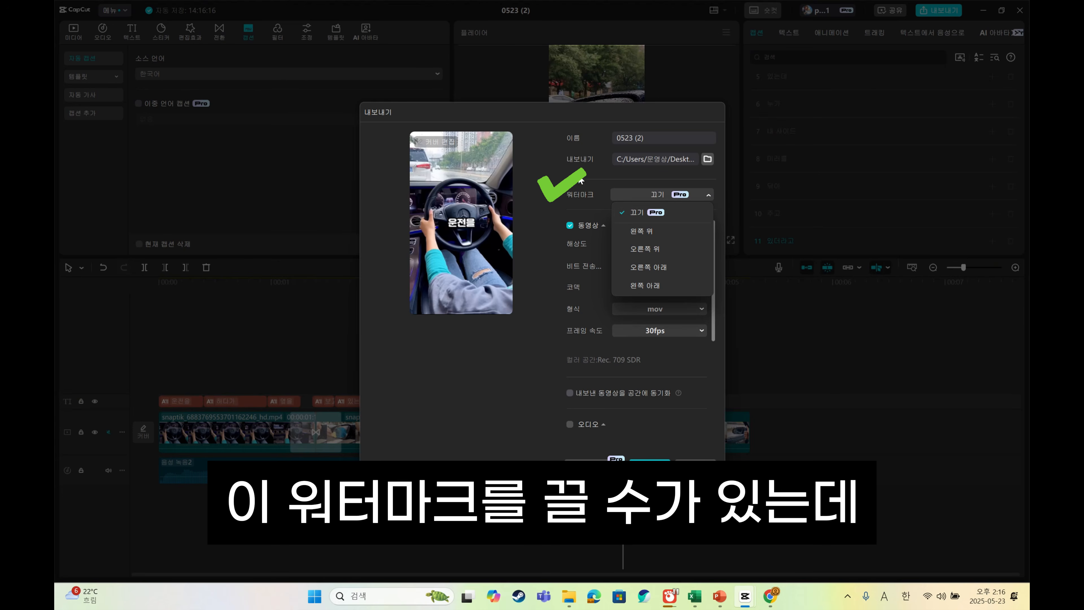
pyautogui.click(642, 214)
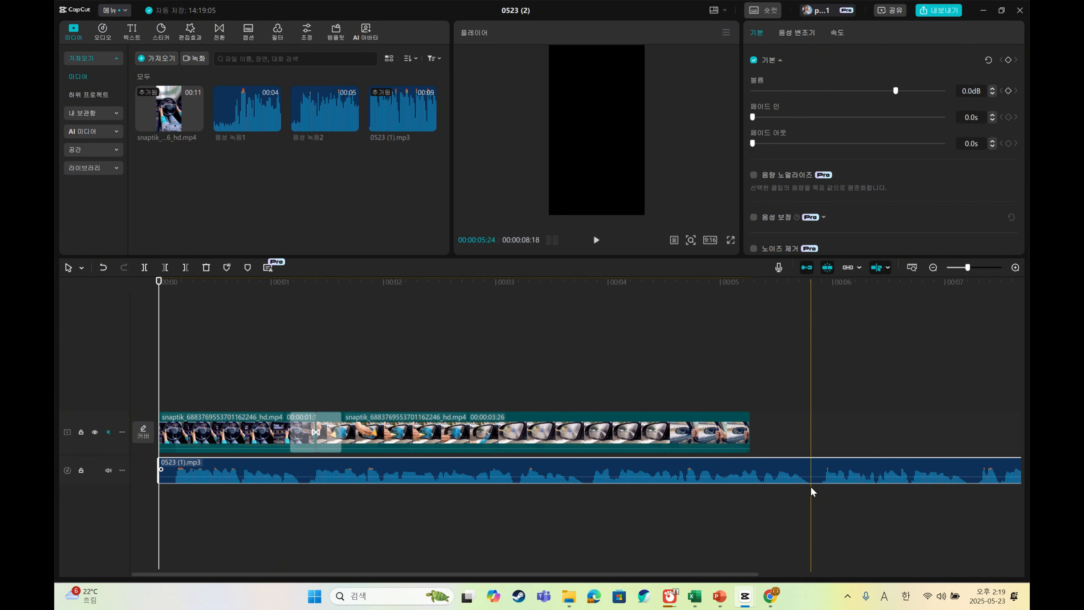
# - Cut the silent pause at about 00:00:05:24 out of the 0523 (1).mp3 audio and close the gap
pyautogui.press('e')
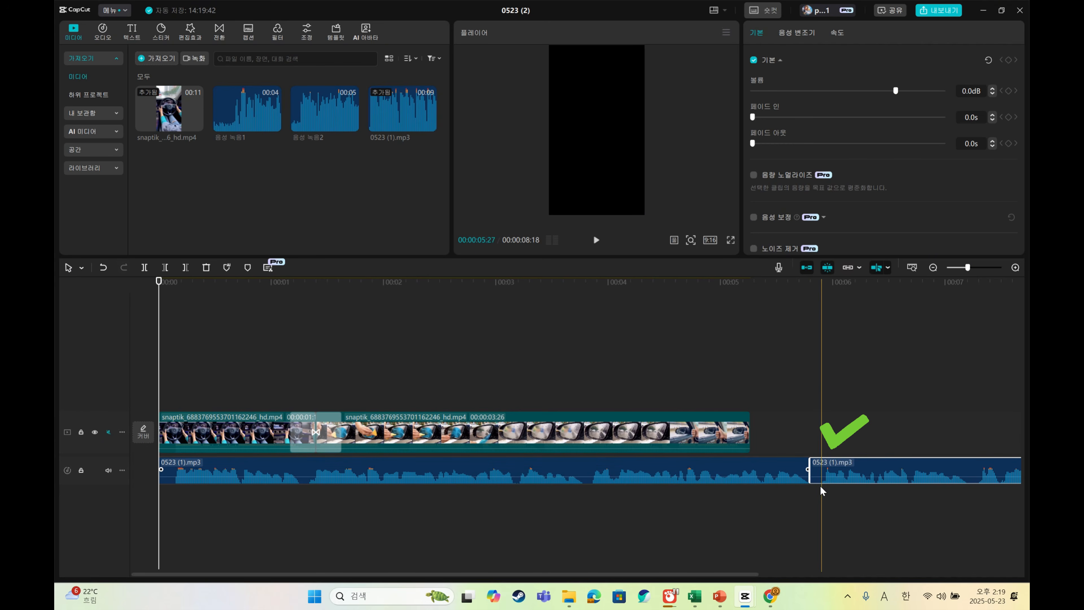
pyautogui.press('q')
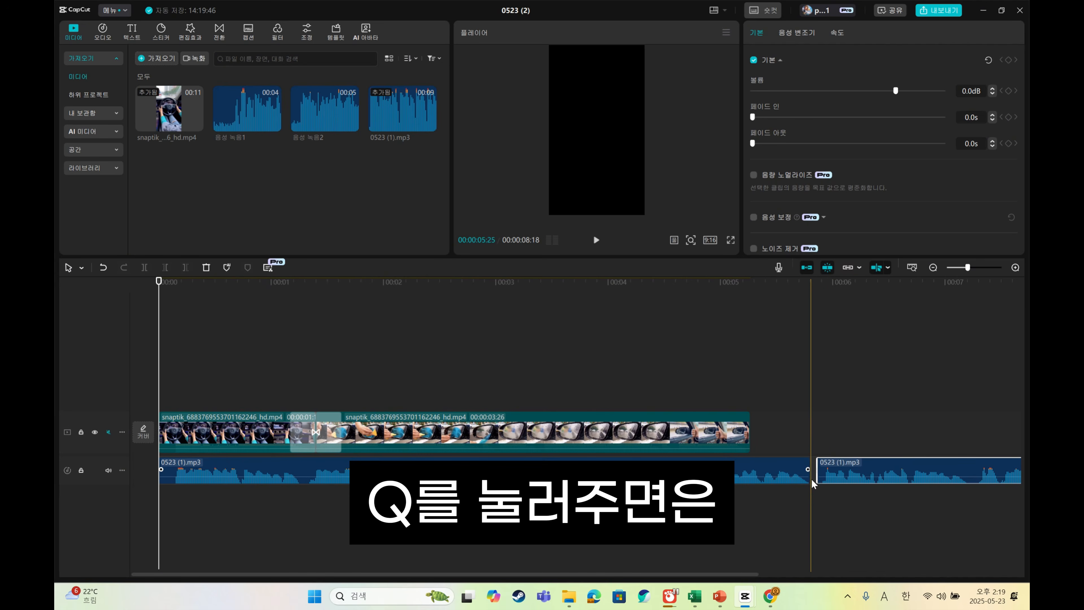
pyautogui.moveTo(841, 472); pyautogui.dragTo(835, 472)
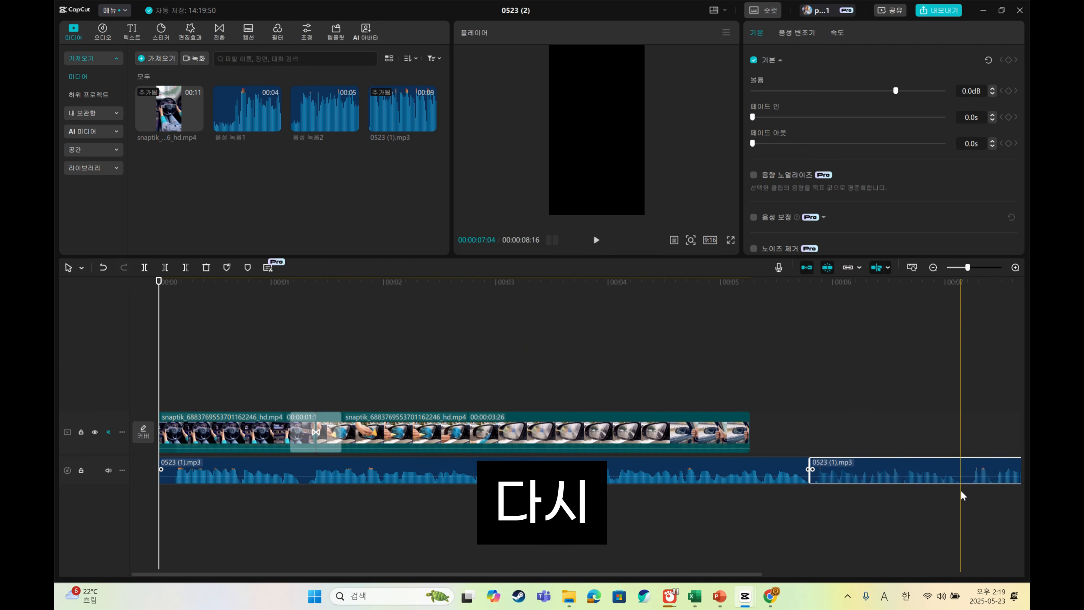
# - Cut the next silent pause, at about 00:00:07:04, out of the 0523 (1).mp3 audio and close the gap
pyautogui.press('e')
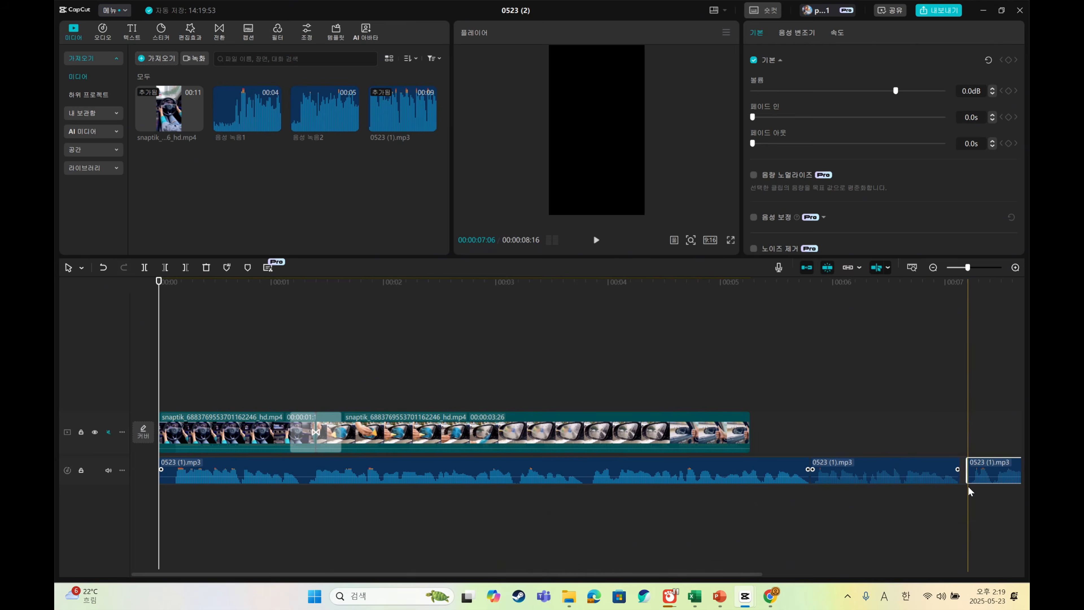
pyautogui.moveTo(969, 473); pyautogui.dragTo(977, 475)
pyautogui.press('q')
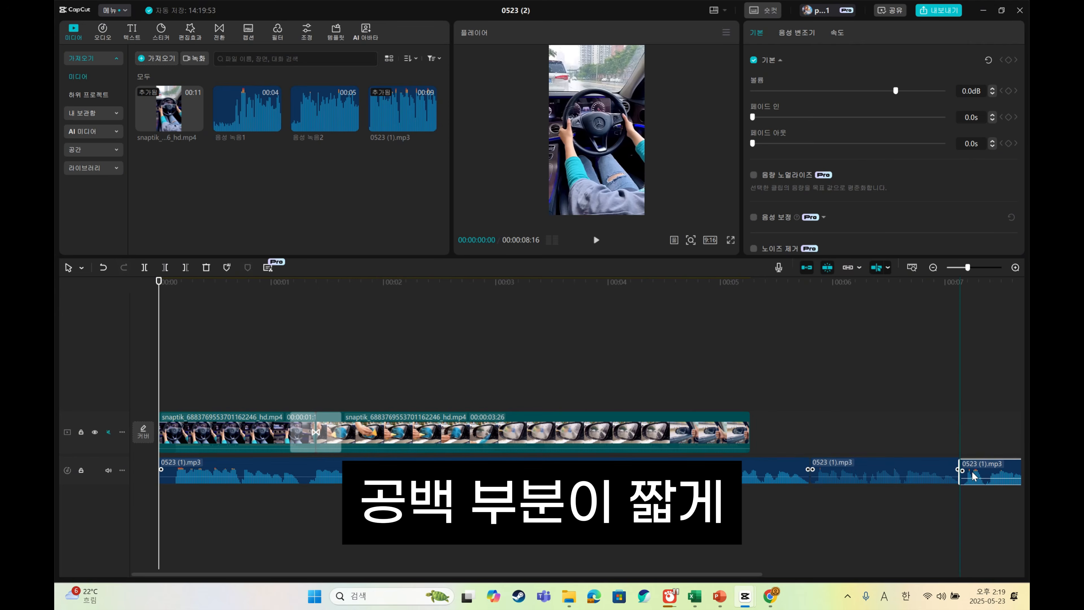